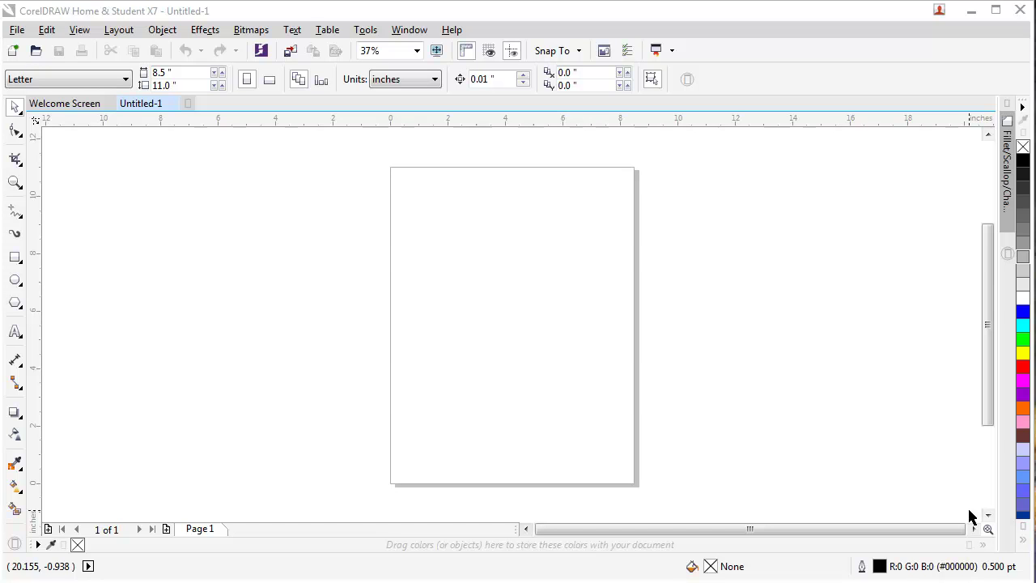
Pick the Artistic Media tool from the toolbox's Freehand flyout.
left_click(16, 233)
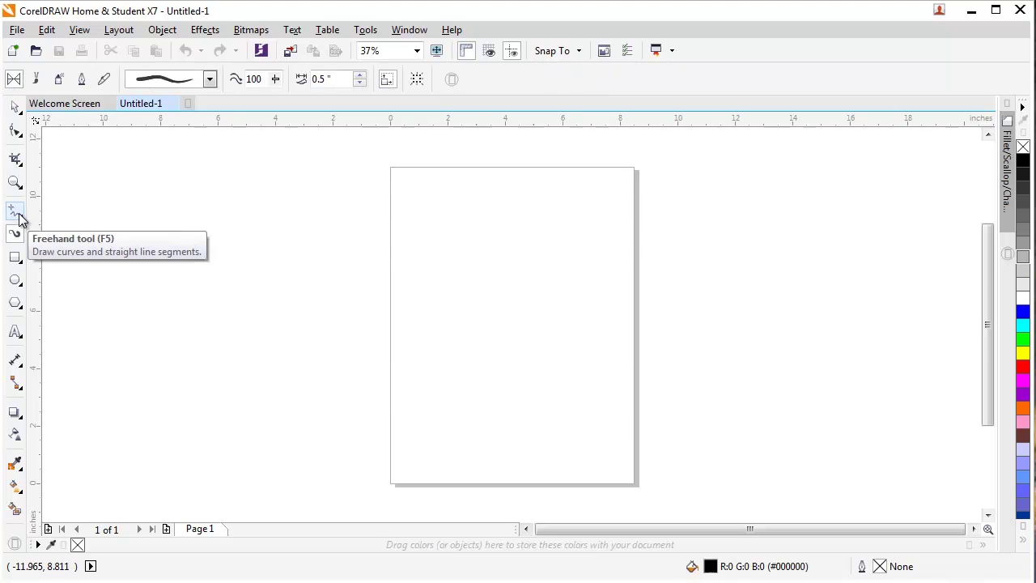
left_click(18, 214)
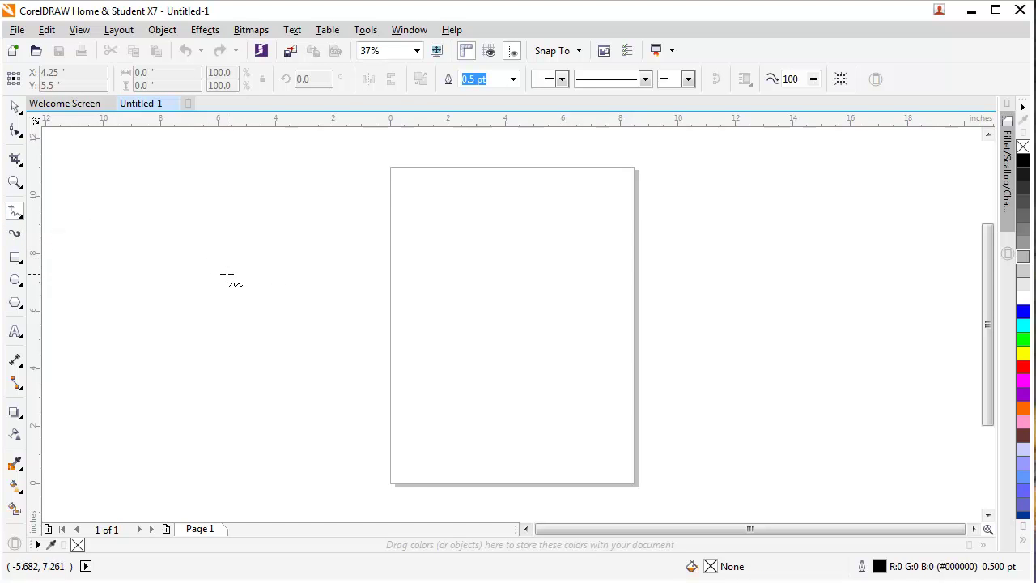
left_click(16, 235)
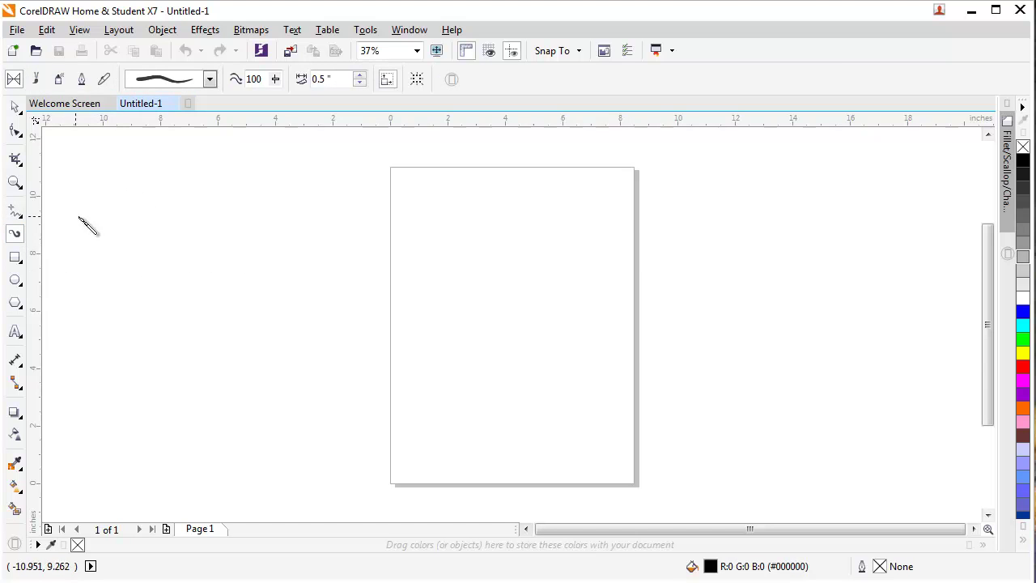
mouse_move(268, 243)
left_mouse_down()
mouse_move(395, 277)
mouse_move(590, 263)
mouse_move(726, 273)
left_mouse_up()
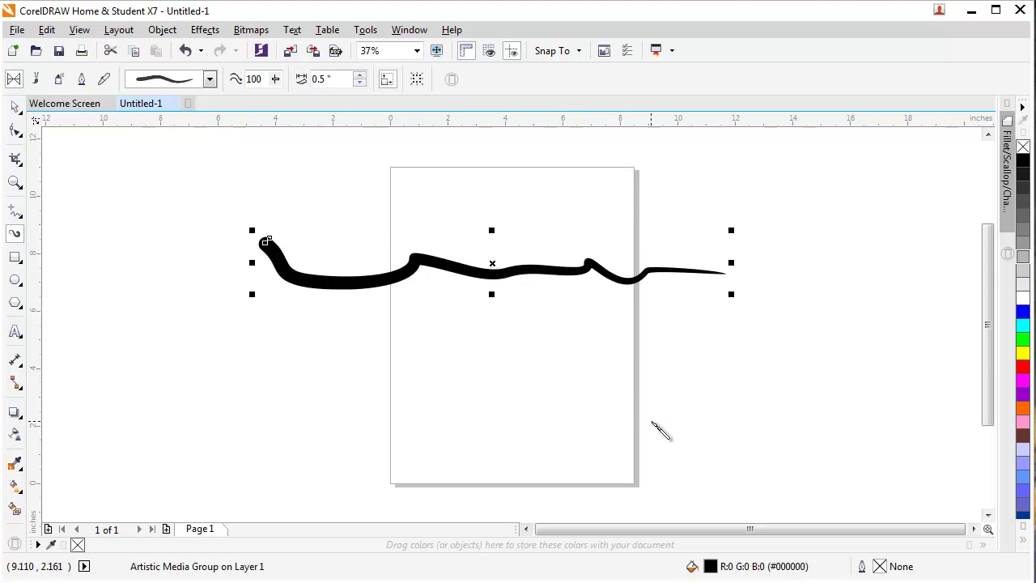
left_click(208, 79)
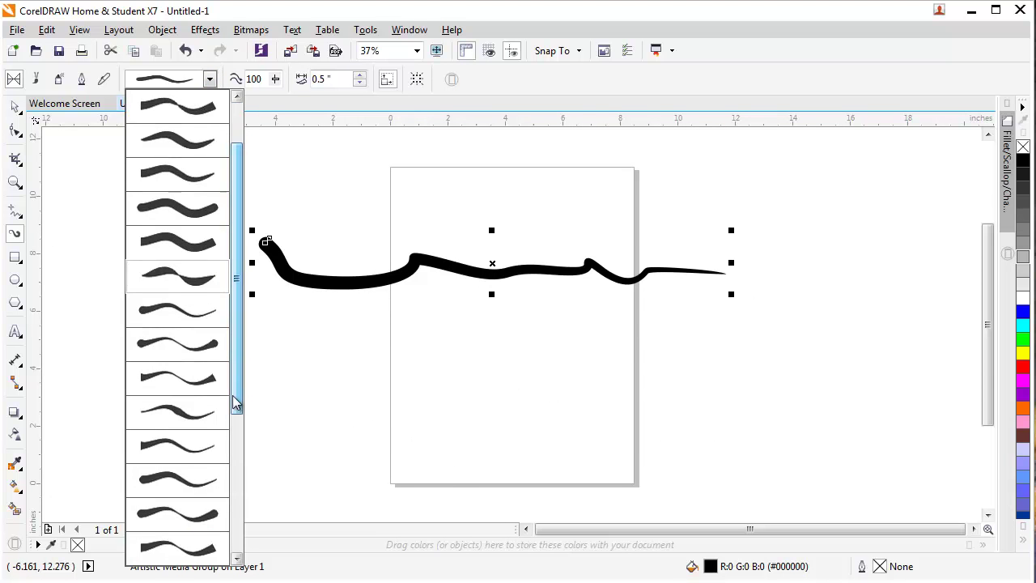
left_click(192, 412)
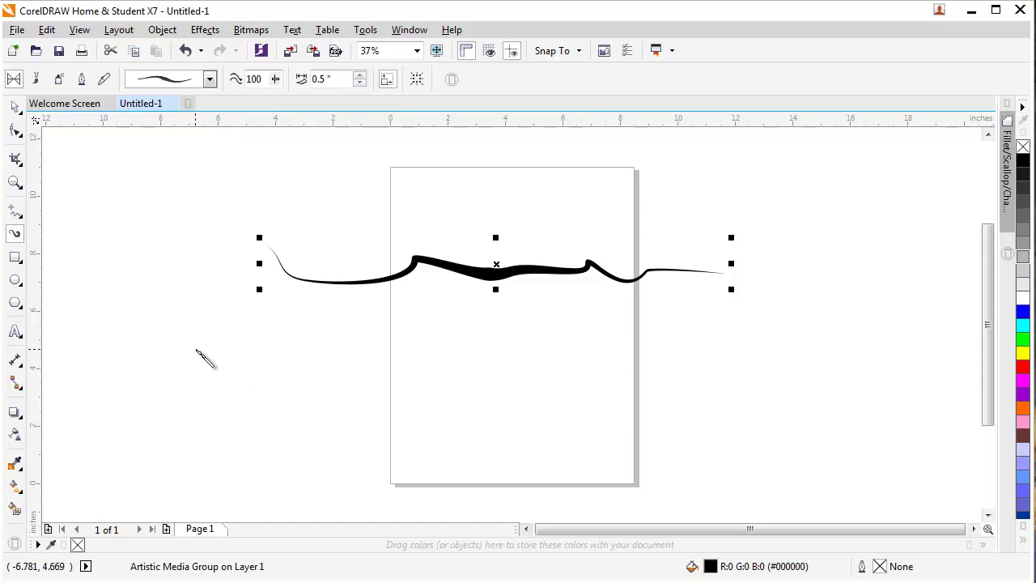
mouse_move(263, 372)
left_mouse_down()
mouse_move(503, 379)
mouse_move(701, 364)
left_mouse_up()
mouse_move(293, 322)
left_mouse_down()
mouse_move(492, 337)
mouse_move(647, 321)
left_mouse_up()
mouse_move(332, 204)
left_mouse_down()
mouse_move(488, 210)
mouse_move(638, 192)
left_mouse_up()
left_click(208, 81)
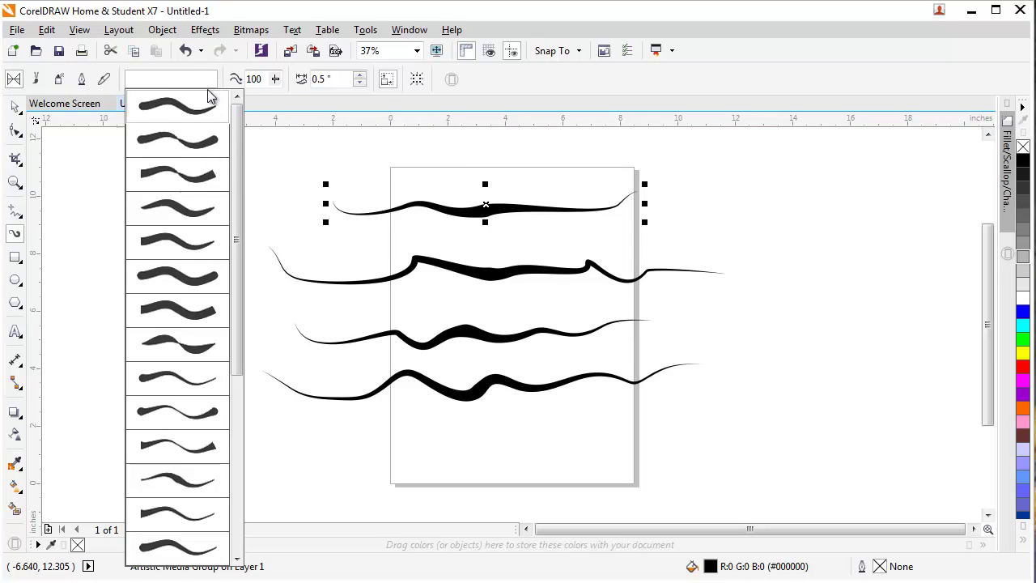
mouse_move(232, 232)
left_mouse_down()
mouse_move(242, 320)
mouse_move(233, 416)
mouse_move(234, 358)
mouse_move(236, 375)
left_mouse_up()
key("ctrl+z")
key("ctrl+z")
key("ctrl+z")
key("ctrl+z")
key("ctrl+z")
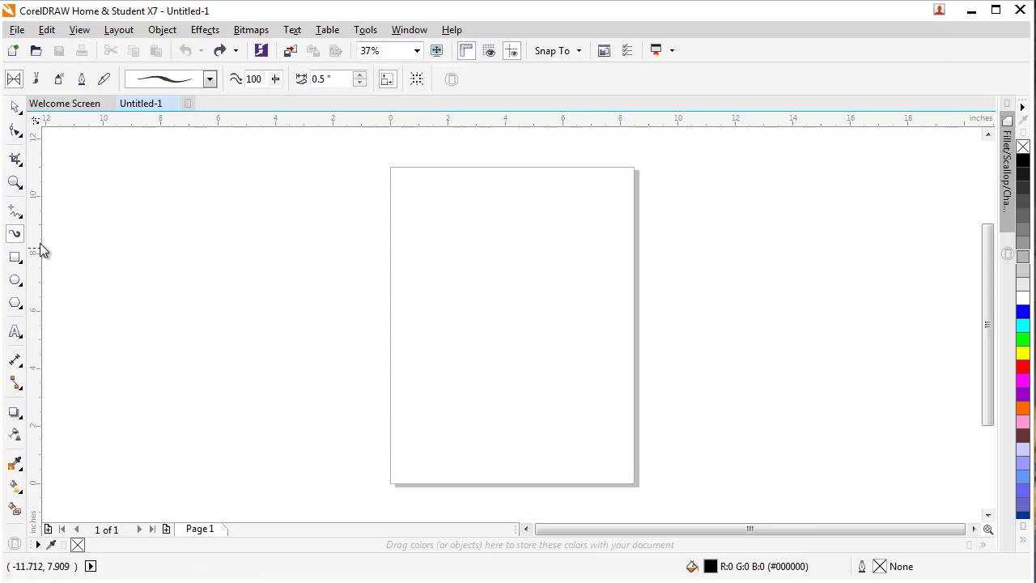
Draw a straight two-point line running down the page.
left_click(15, 212)
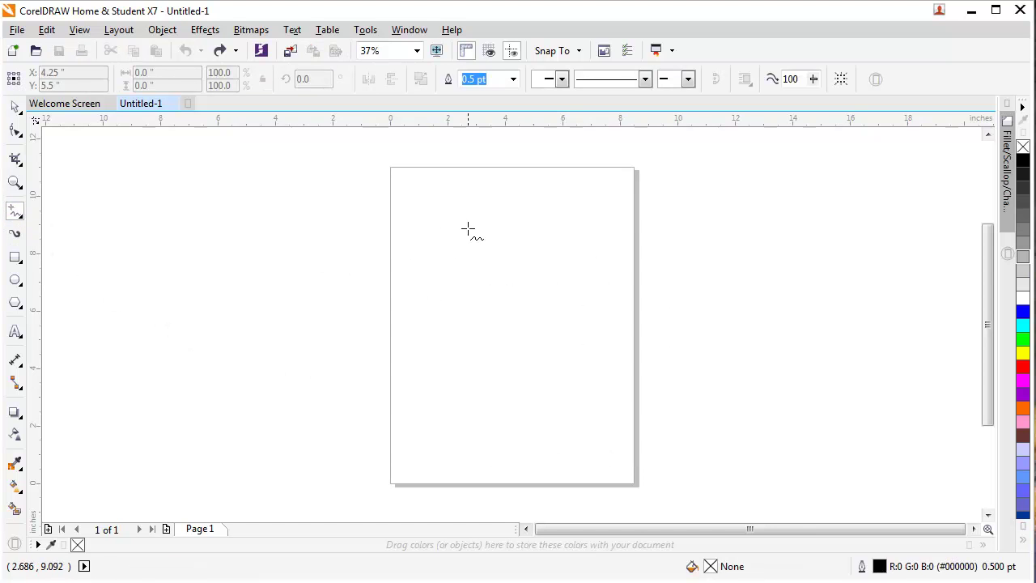
mouse_move(441, 213)
left_mouse_down()
mouse_move(526, 306)
mouse_move(539, 397)
left_mouse_up()
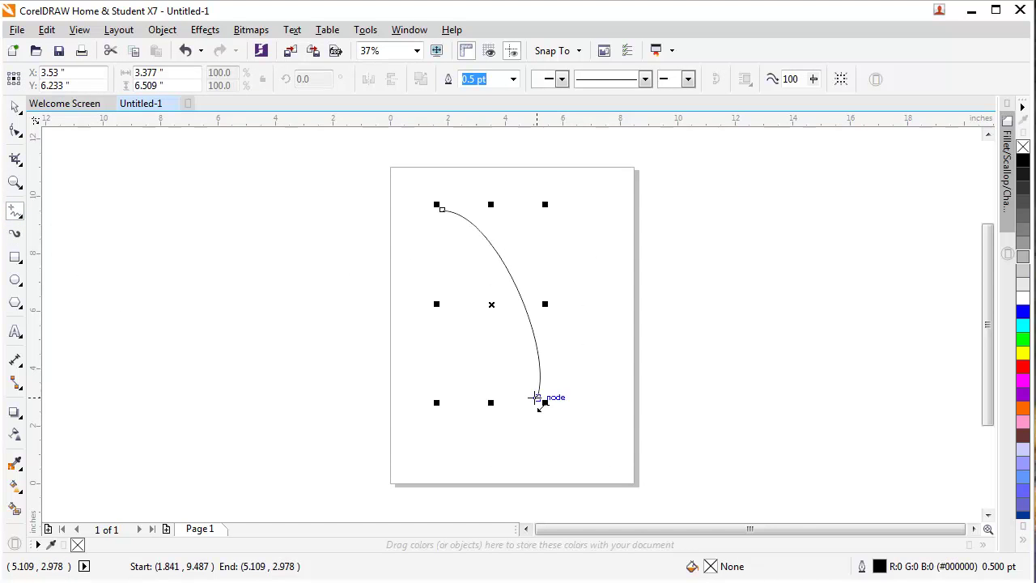
left_click(464, 214)
key("ctrl+z")
left_click(470, 219)
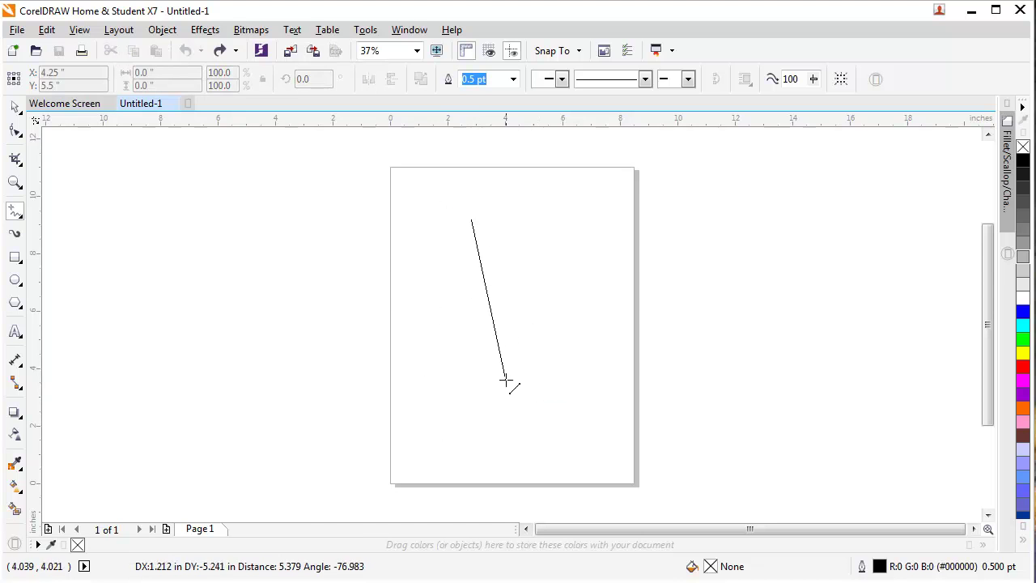
left_click(509, 419)
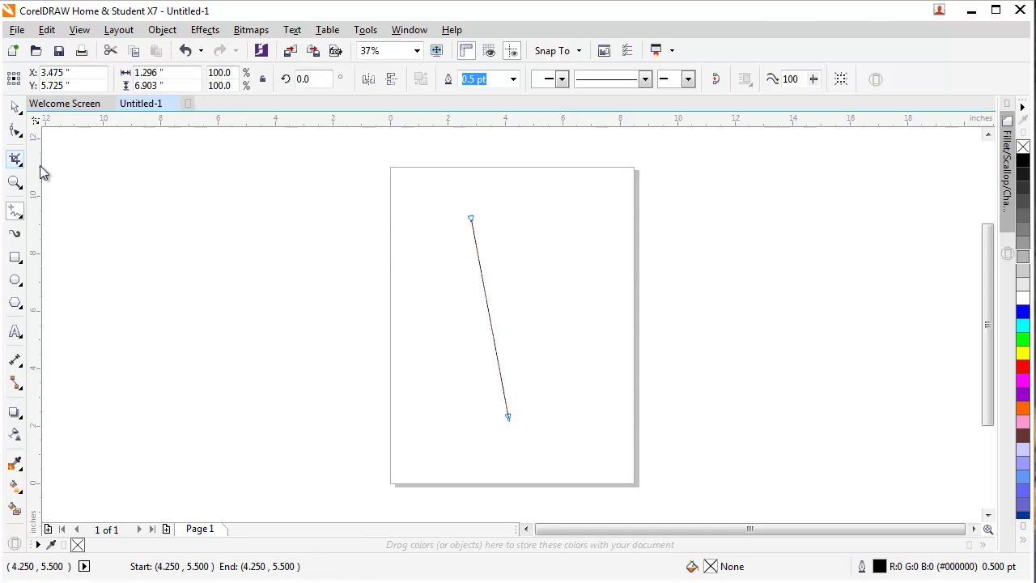
Convert the line's segment to a curve and drag it outward into a smooth bend.
left_click(15, 130)
left_click(482, 278)
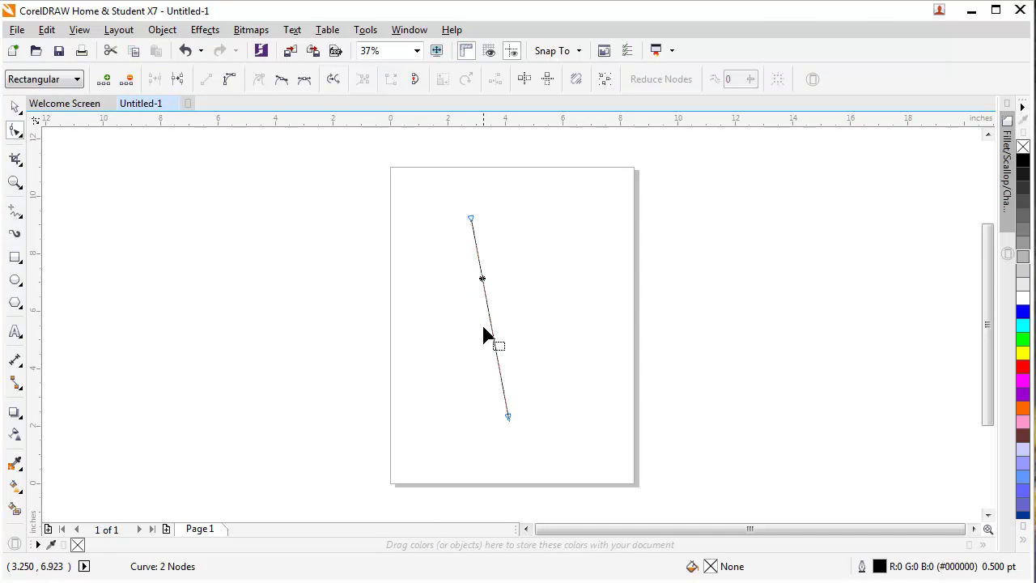
left_click(230, 78)
left_click_drag(488, 318, 535, 269)
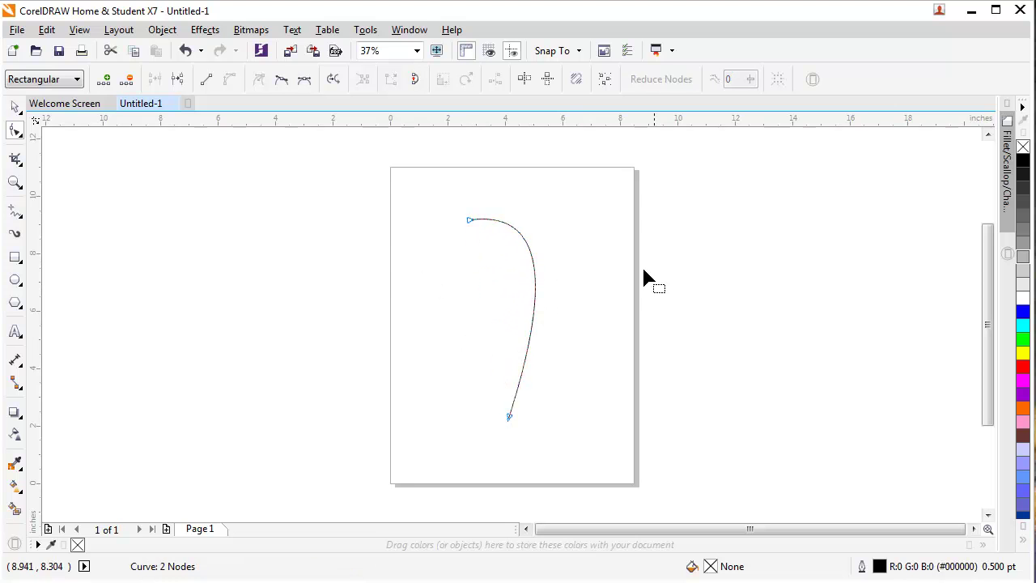
Apply a tapered artistic-media brush preset to the curve.
left_click(15, 236)
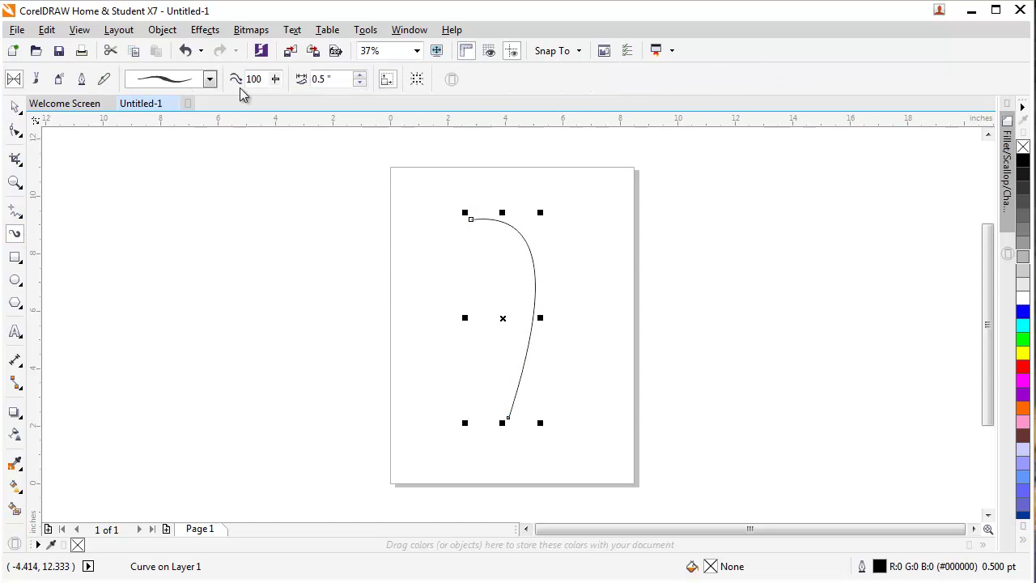
left_click(361, 73)
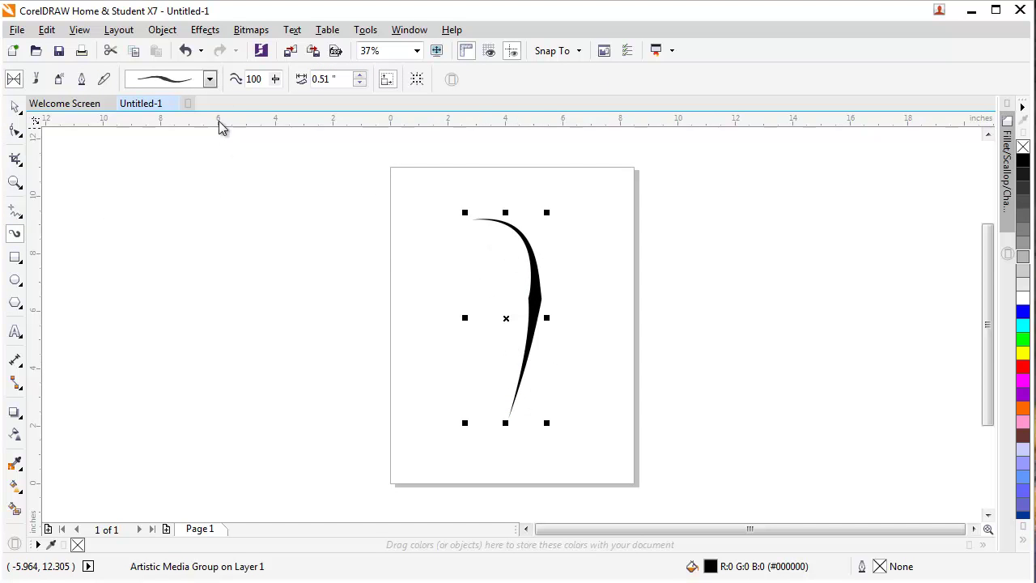
left_click(210, 79)
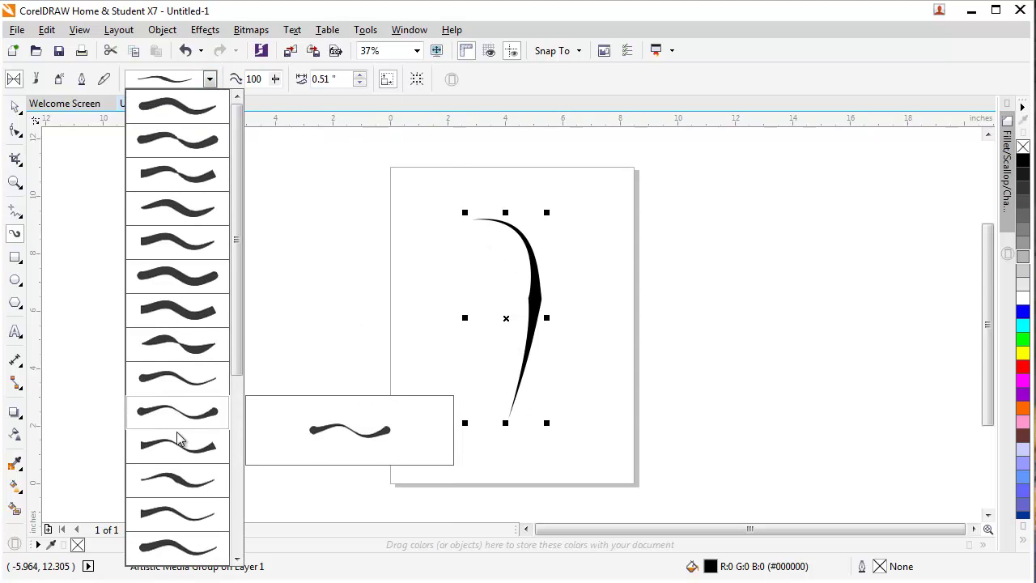
left_click(183, 483)
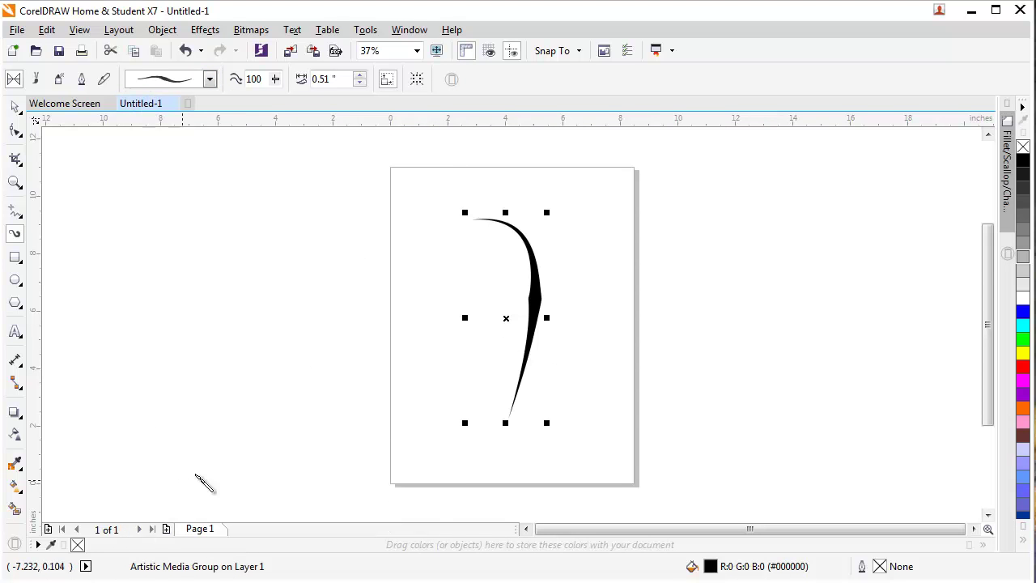
Set the brush stroke width to 0.48 inch.
left_click(361, 76)
left_click(360, 82)
left_click(360, 82)
left_click(360, 82)
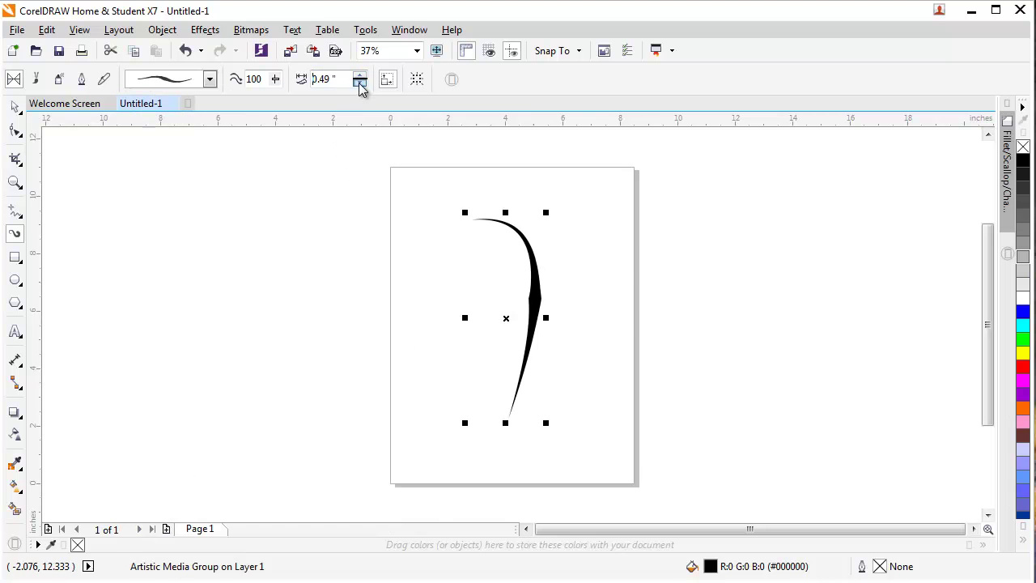
left_click(361, 82)
Move the curved brush stroke slightly across the page.
left_click(14, 106)
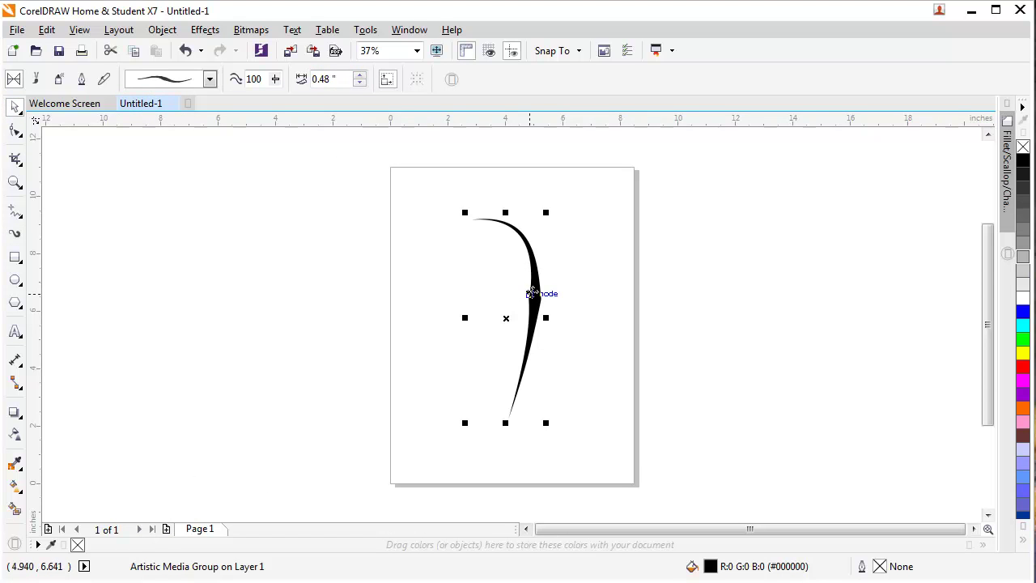
left_click_drag(534, 293, 576, 283)
key("ctrl+z")
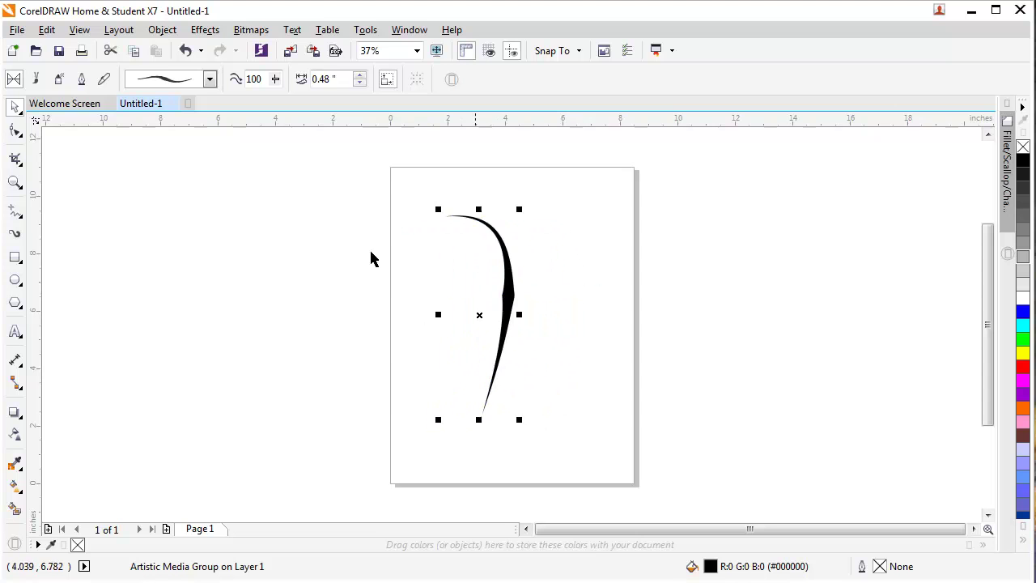
Try the Brush mode with the Calligraphy category, then the Calligraphic, Sprayer and Pressure modes.
left_click(36, 81)
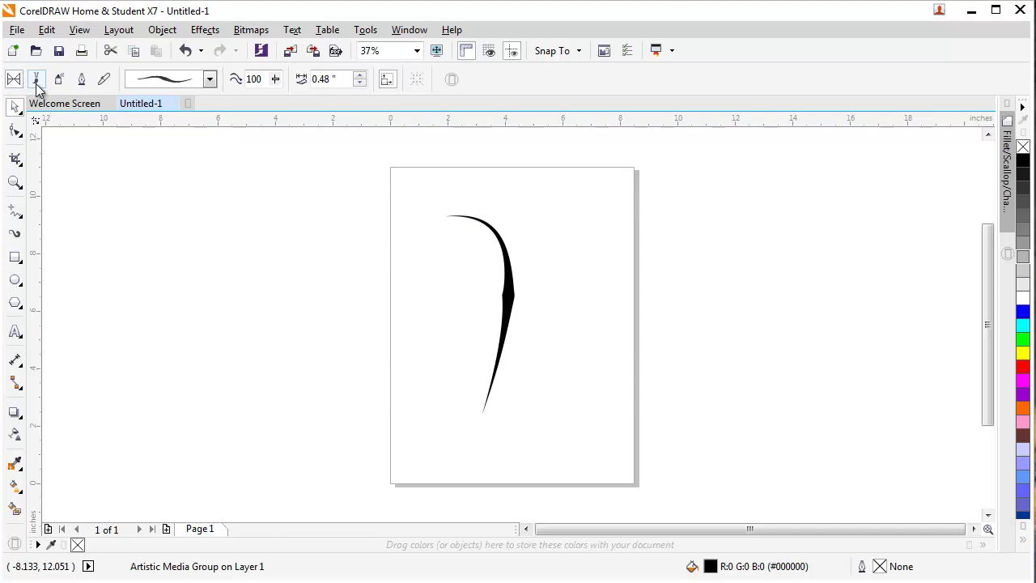
left_click(162, 80)
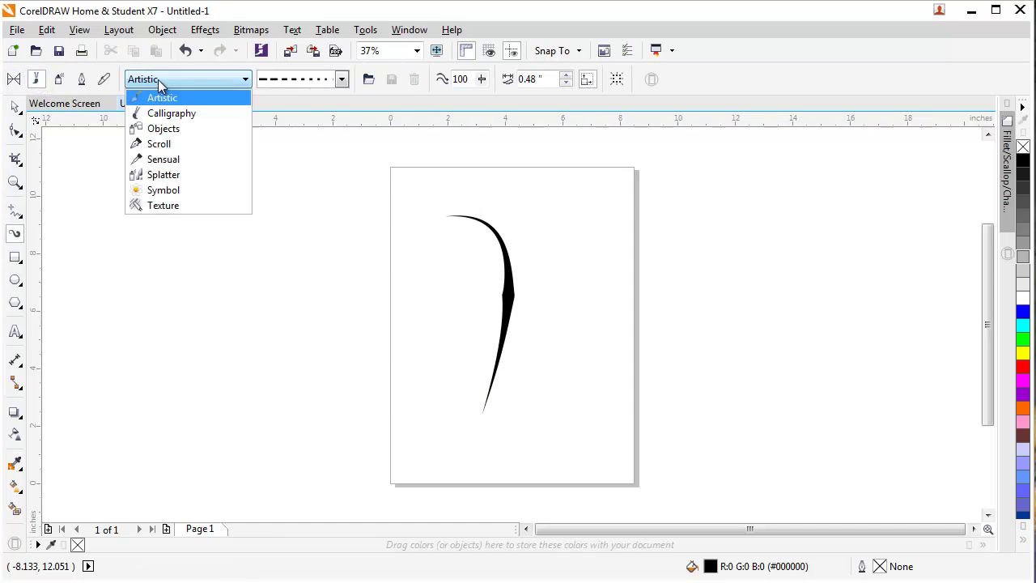
left_click(174, 112)
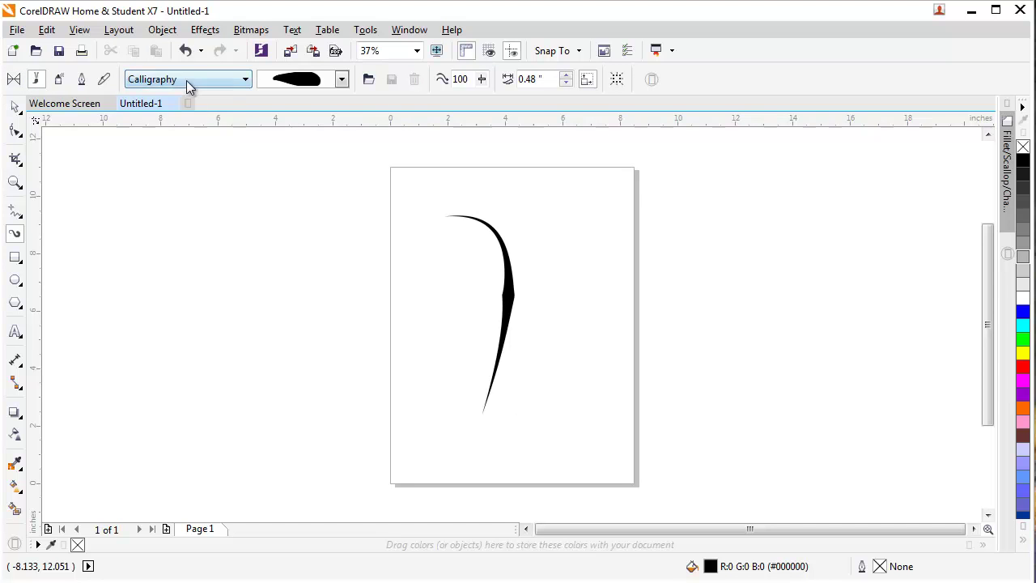
left_click(189, 80)
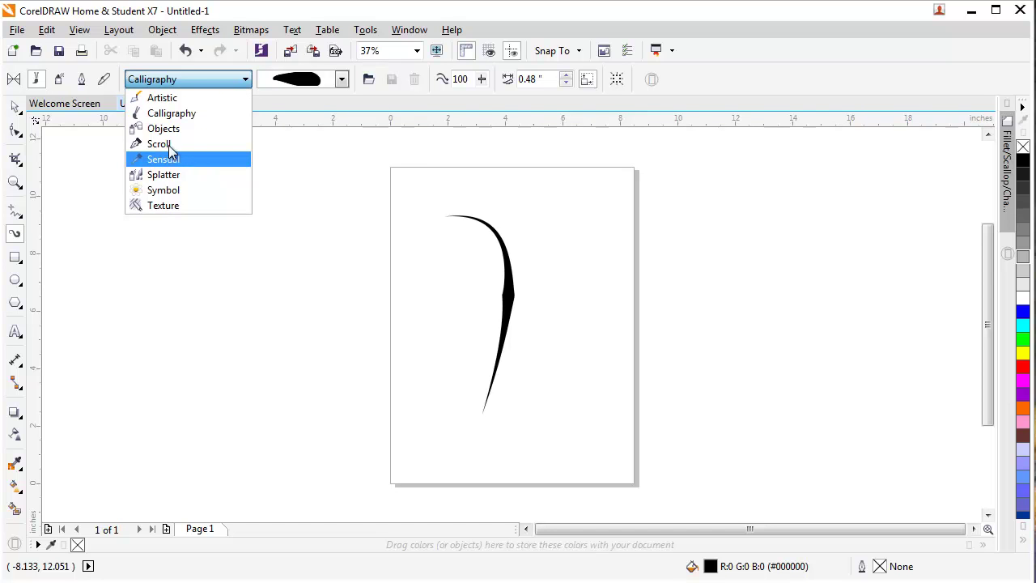
left_click(65, 85)
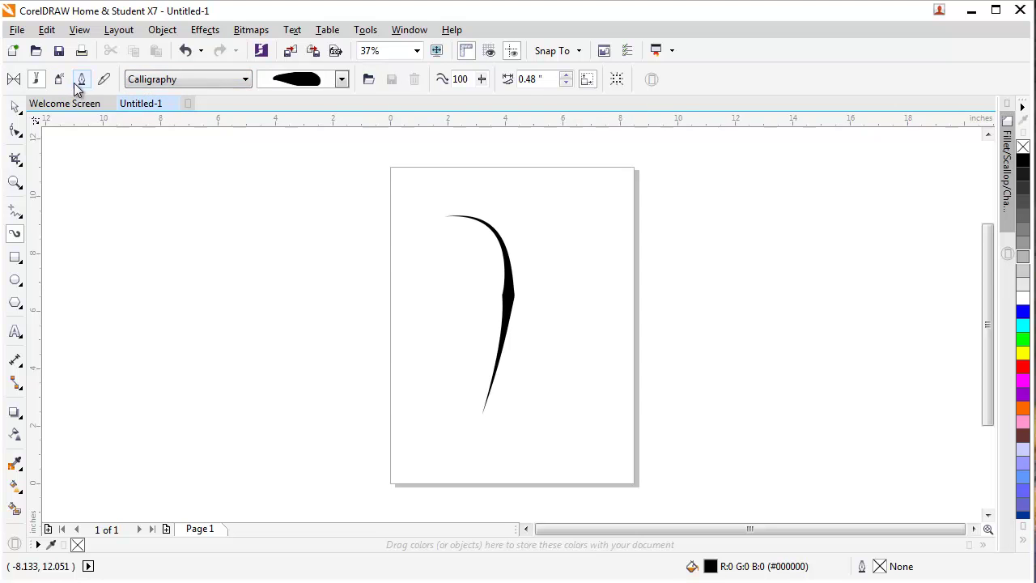
left_click(83, 82)
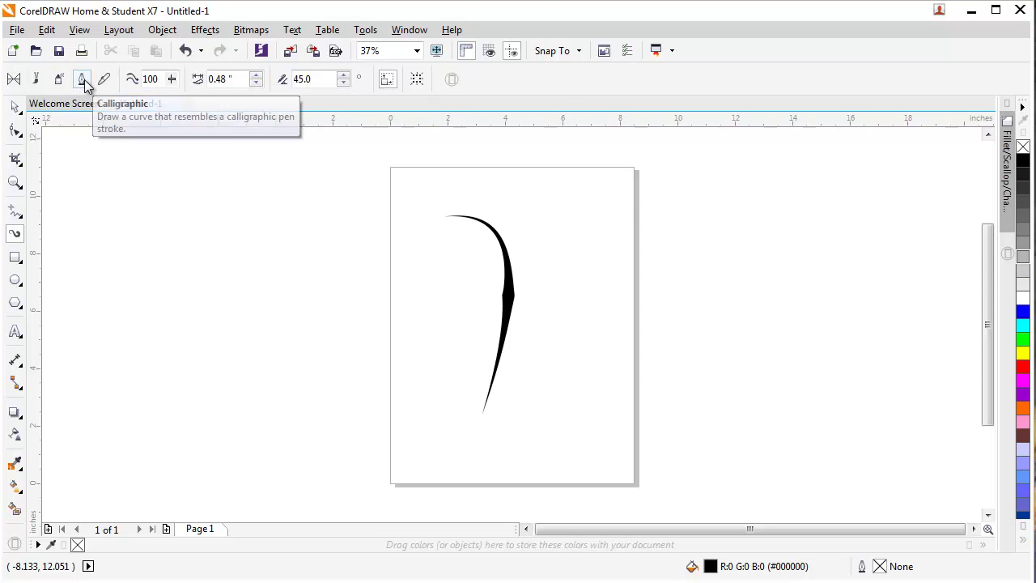
left_click(63, 79)
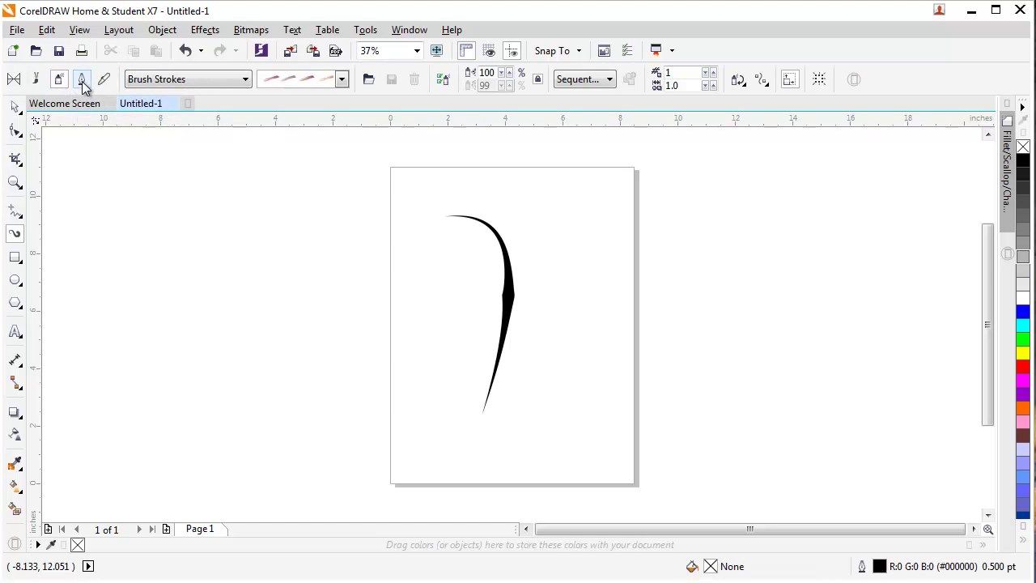
left_click(104, 79)
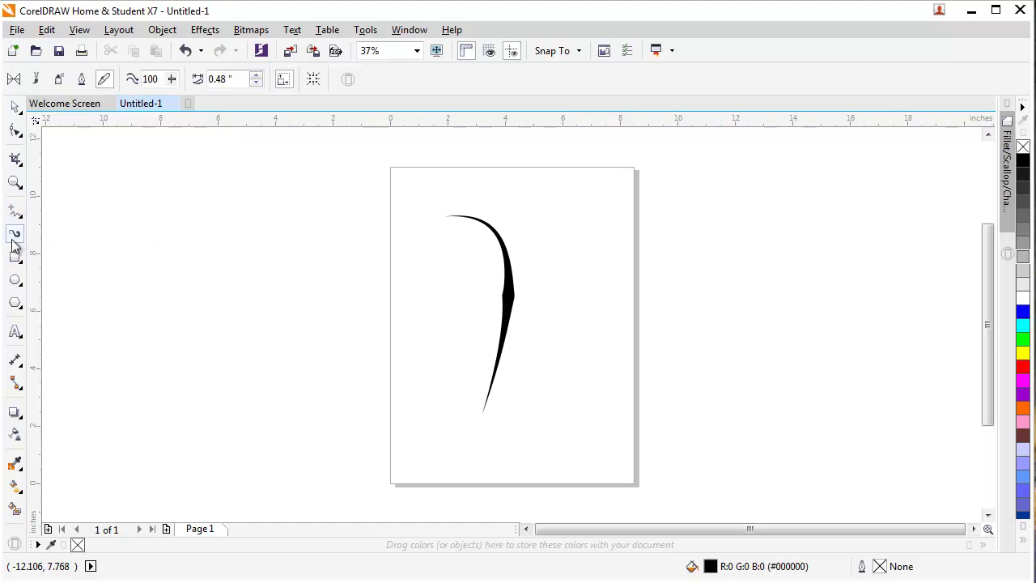
Select the curved brush stroke and delete it.
left_click(15, 106)
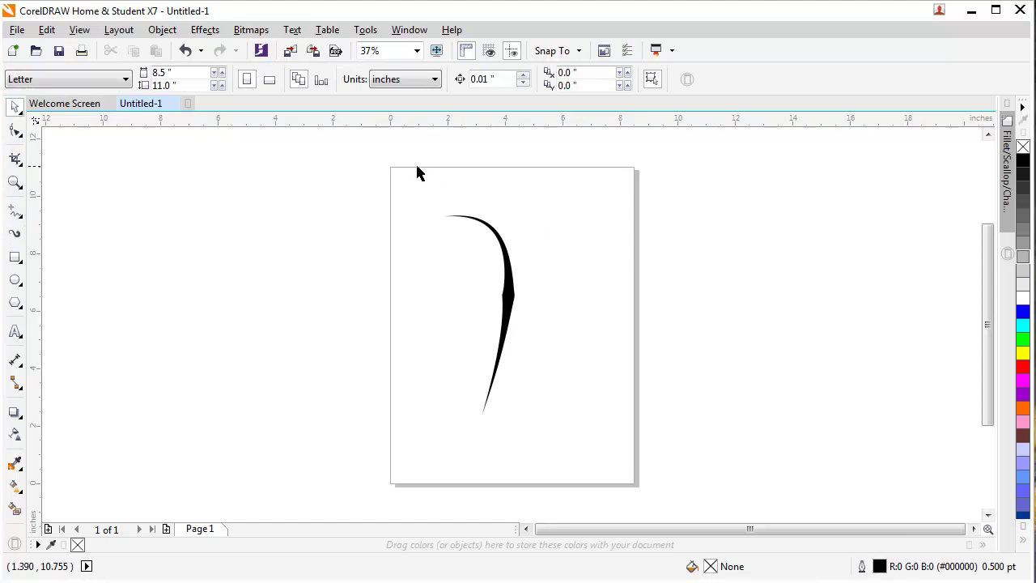
left_click_drag(416, 169, 611, 474)
key("Delete")
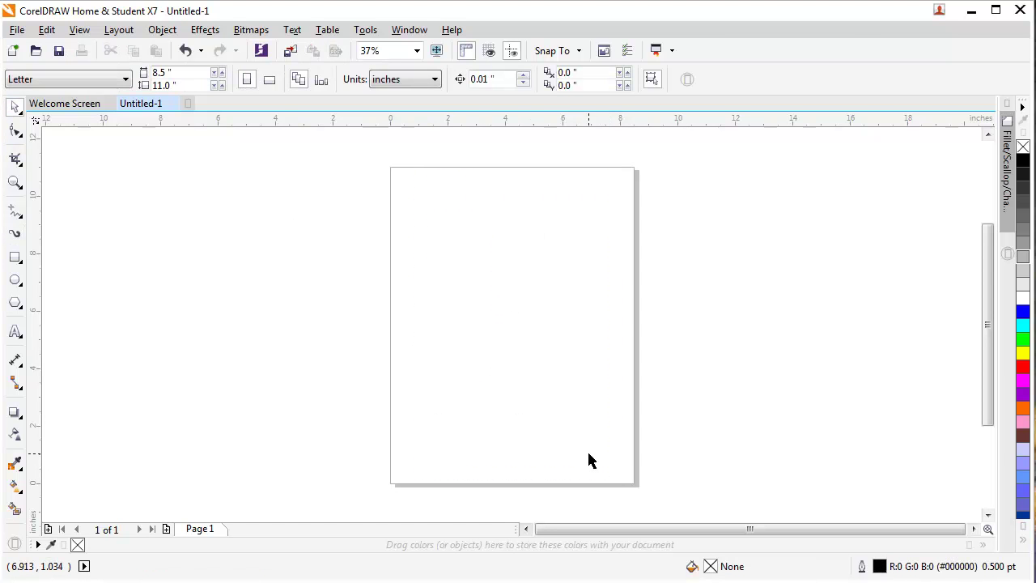
key("F6")
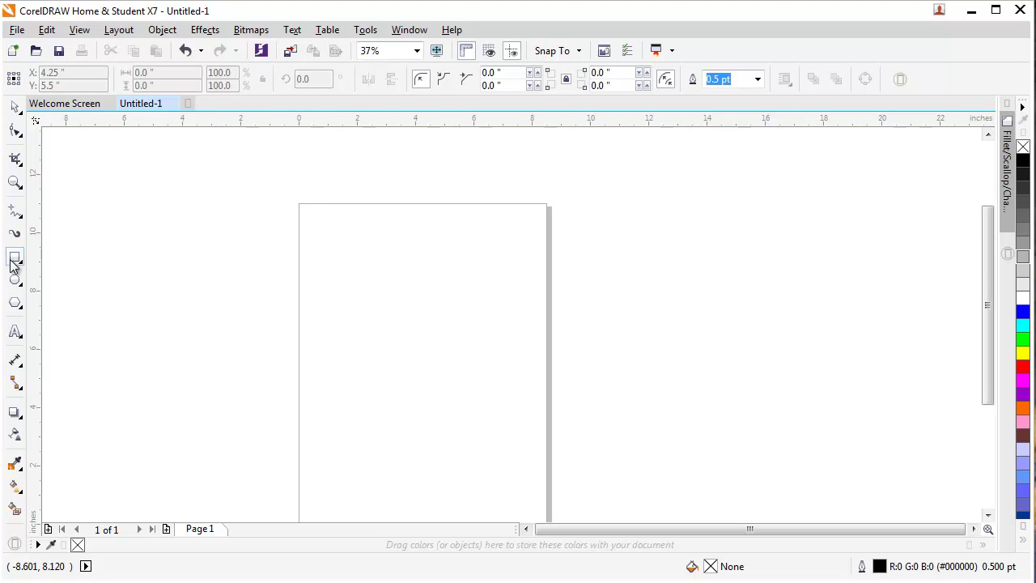
Draw two squares and a wider rectangle across the page area.
left_click_drag(348, 272, 427, 351)
left_click_drag(203, 270, 285, 356)
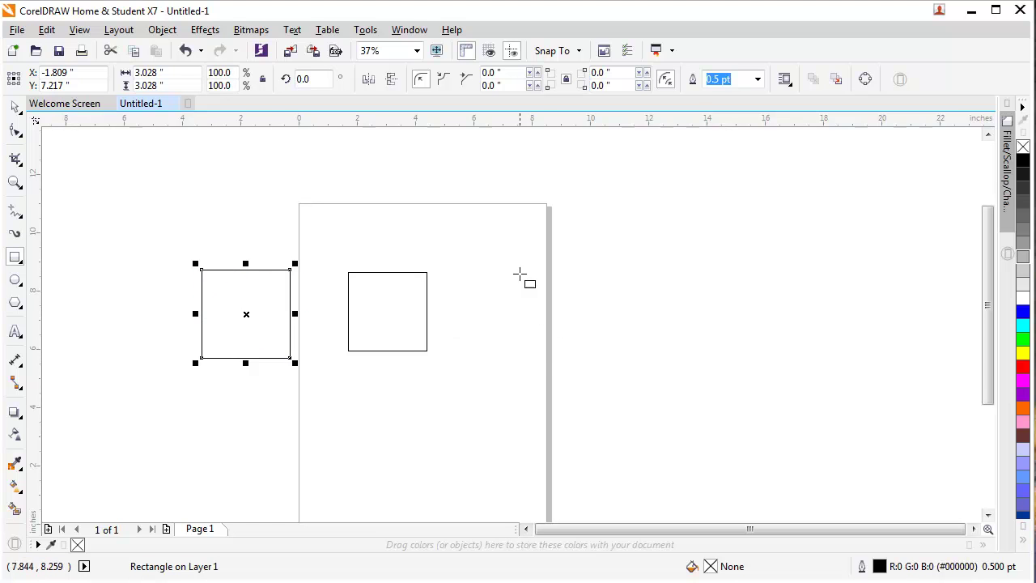
left_click_drag(513, 269, 640, 370)
Draw a large circle overlapping the page's top edge.
left_click(15, 279)
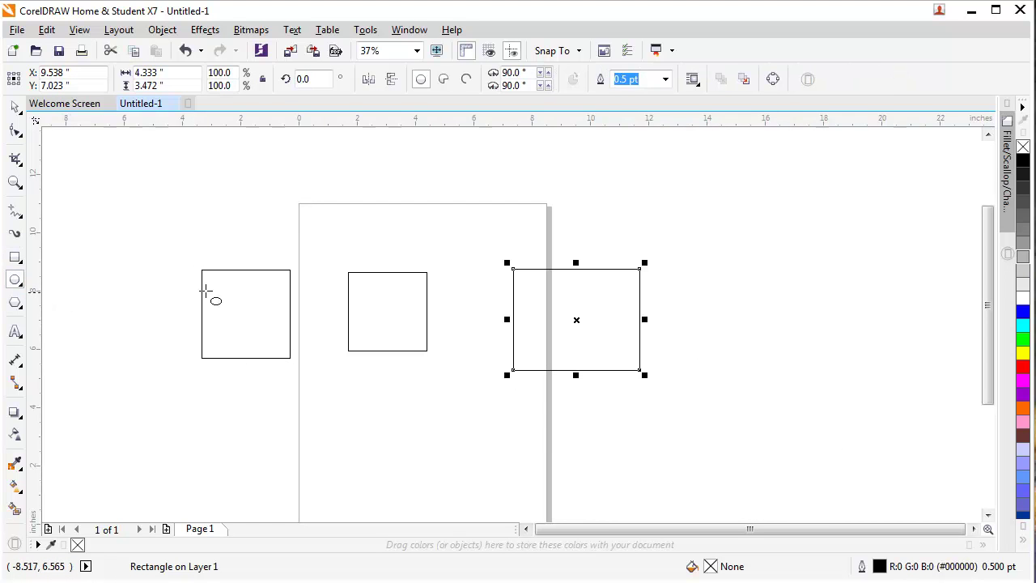
left_click_drag(273, 172, 540, 454)
left_click(15, 302)
Drag a pentagon node inward to form a star, then drag another to twist it.
left_click(17, 129)
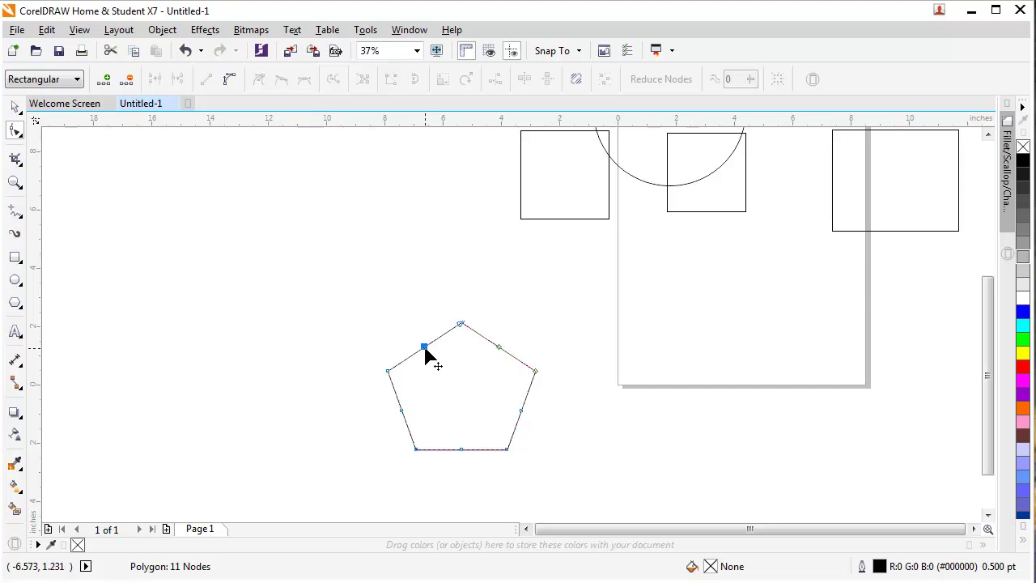
left_click_drag(423, 347, 368, 248)
scroll(501, 396, "down", 2)
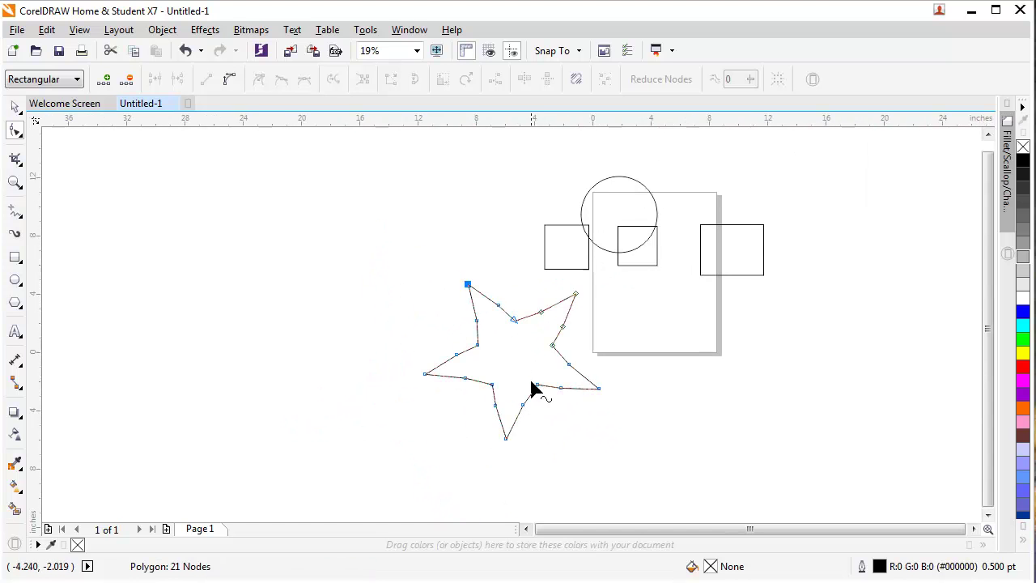
left_click_drag(501, 442, 554, 435)
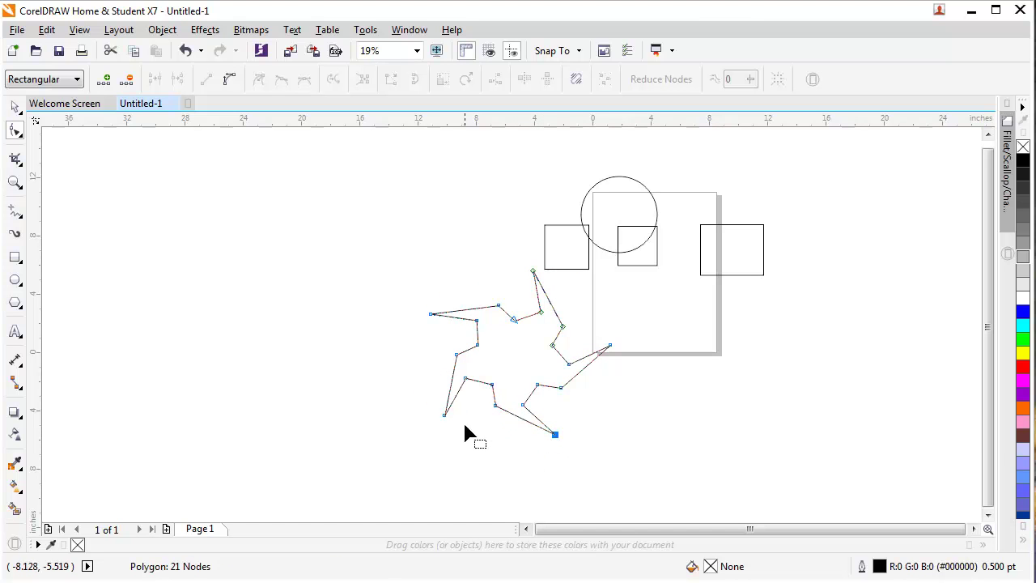
Delete the star and draw a new polygon below the page.
left_click(15, 106)
key("Delete")
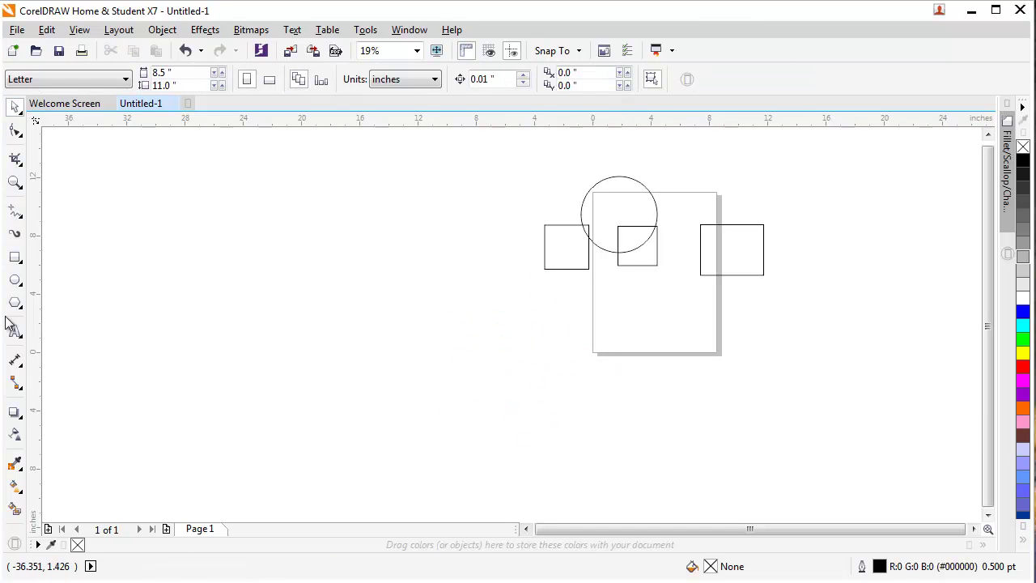
left_click(15, 304)
left_click_drag(481, 364, 576, 454)
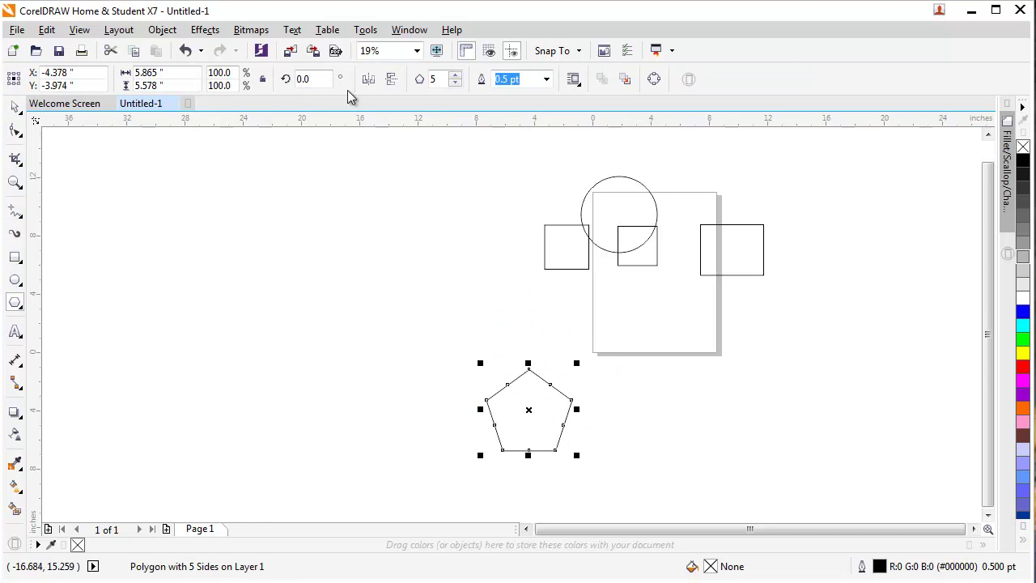
Raise the polygon's number of sides to 22.
left_click(456, 74)
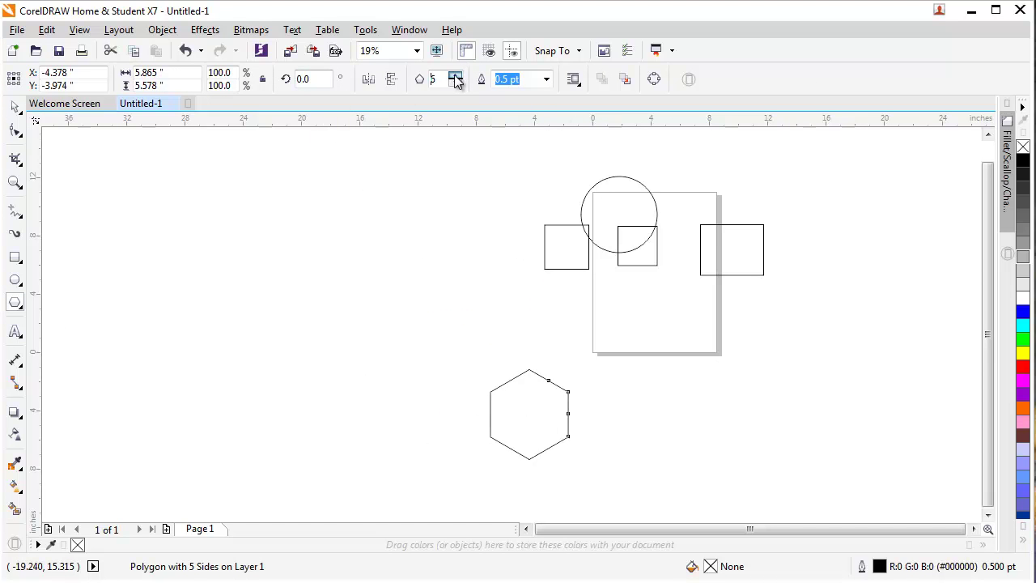
left_click(456, 74)
left_click(455, 75)
left_click(455, 75)
left_click(456, 74)
left_click(456, 74)
left_click(456, 74)
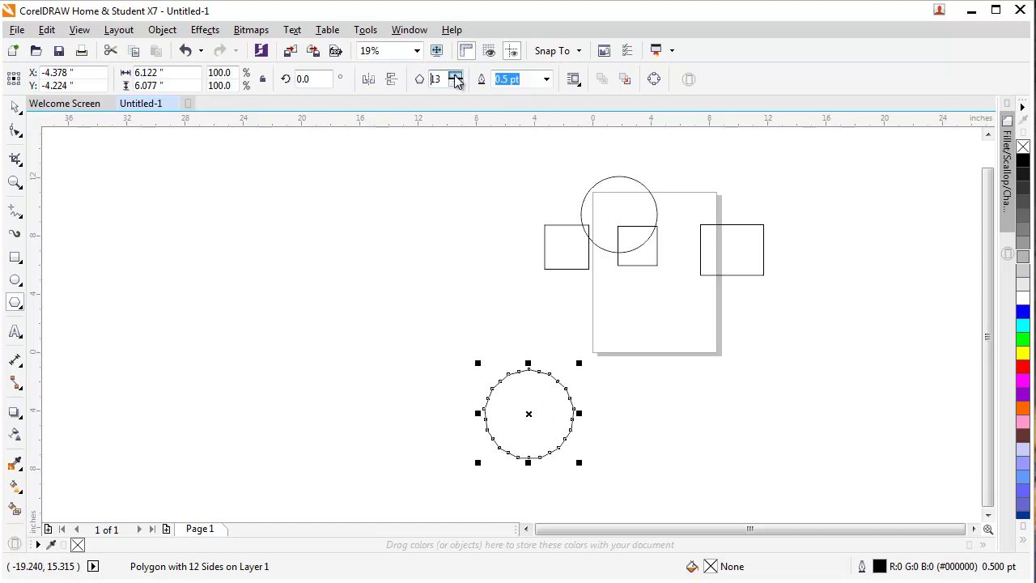
left_click(456, 74)
left_click(455, 75)
left_click(456, 75)
left_click(455, 76)
left_click(456, 75)
left_click(456, 76)
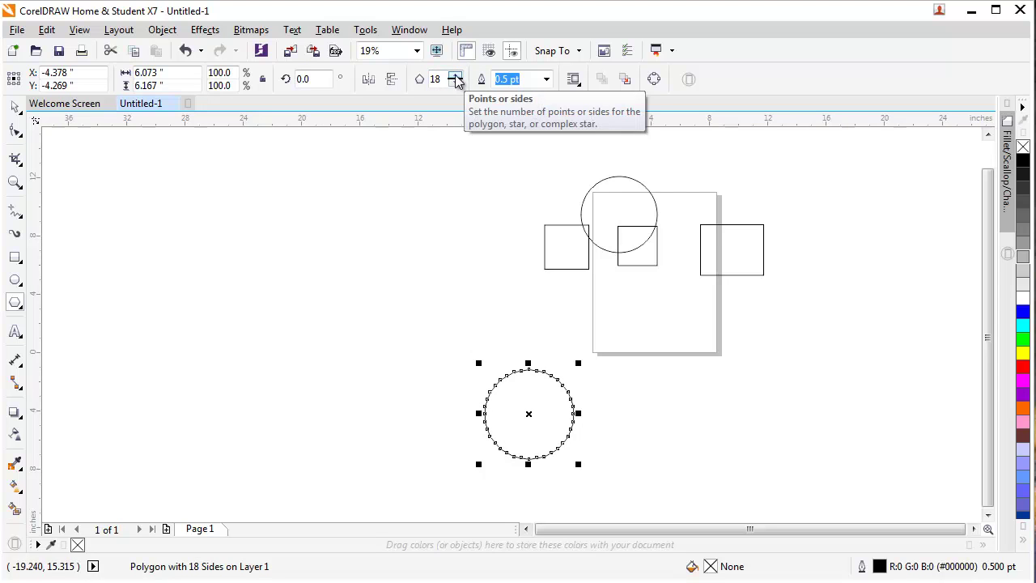
left_click(456, 75)
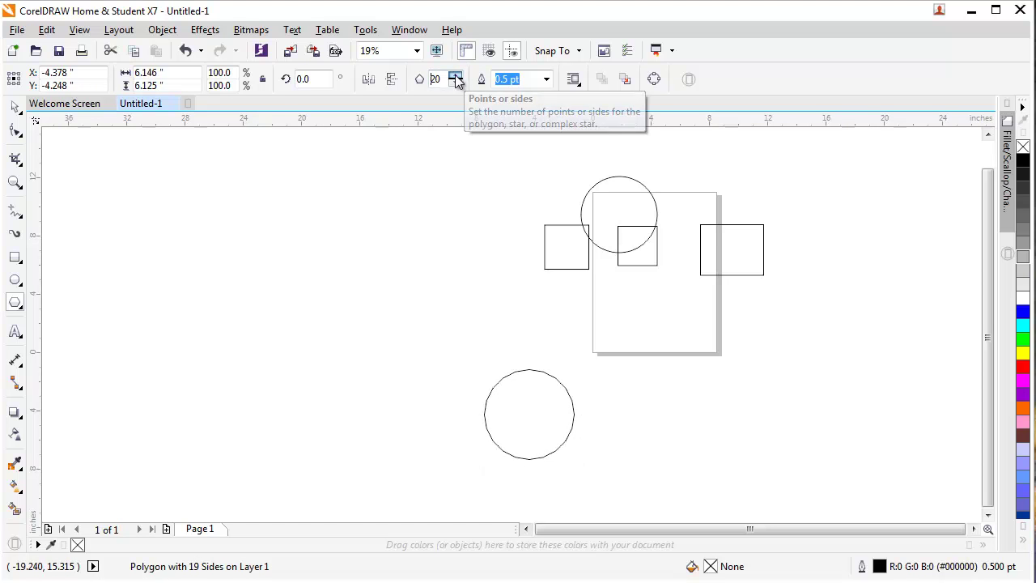
left_click(455, 75)
left_click(456, 75)
left_click(456, 75)
left_click(456, 76)
left_click(455, 75)
left_click(456, 75)
left_click(456, 83)
left_click(456, 83)
left_click(455, 83)
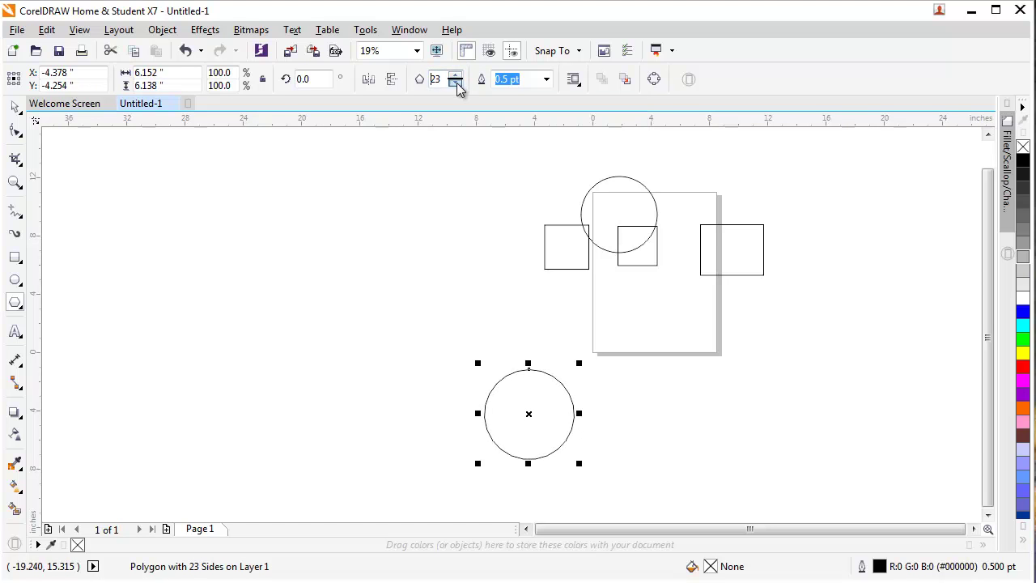
scroll(538, 388, "up", 3)
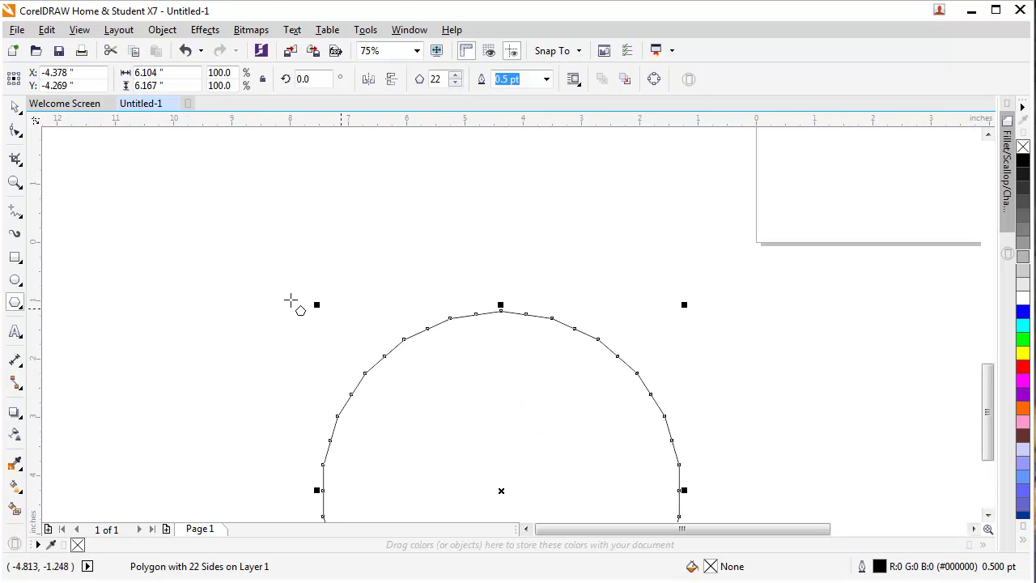
Add and drag polygon nodes to shape the edges into gear teeth.
left_click(15, 130)
scroll(489, 332, "up", 3)
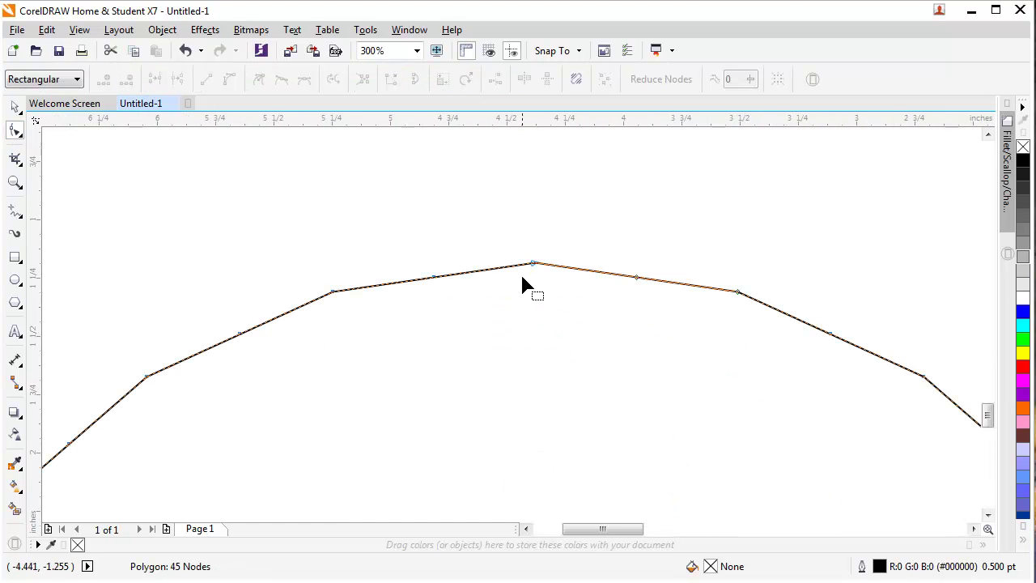
left_click(532, 264)
double_click(503, 268)
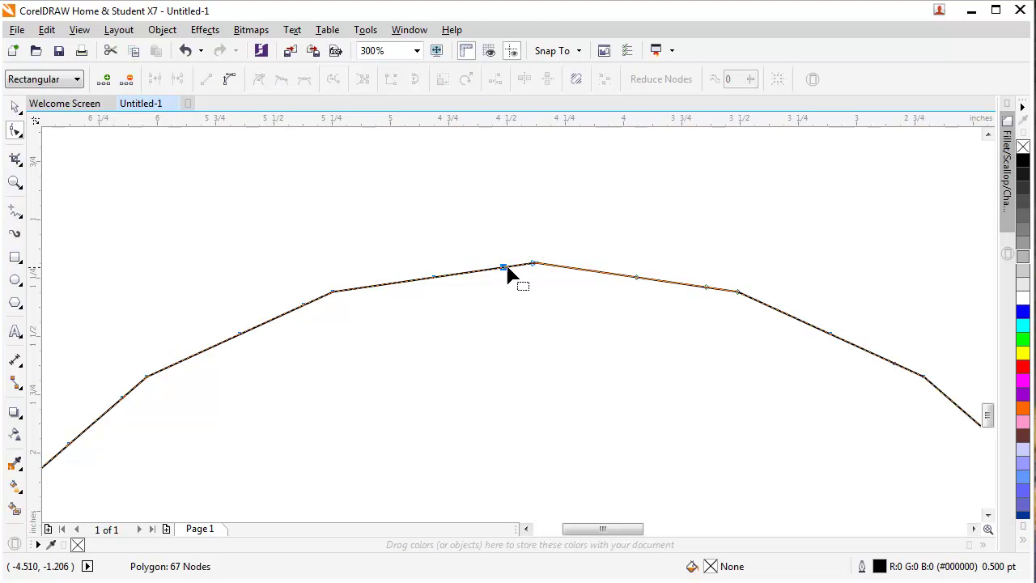
double_click(572, 274)
left_click_drag(534, 266, 531, 191)
scroll(569, 310, "up", 2)
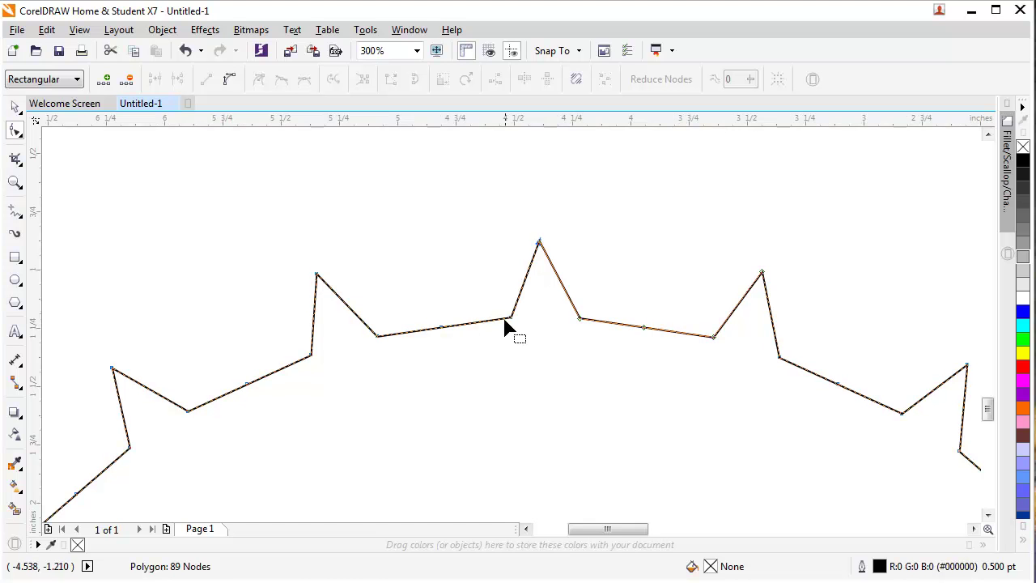
left_click_drag(504, 322, 438, 251)
left_click_drag(538, 245, 575, 247)
scroll(598, 291, "down", 4)
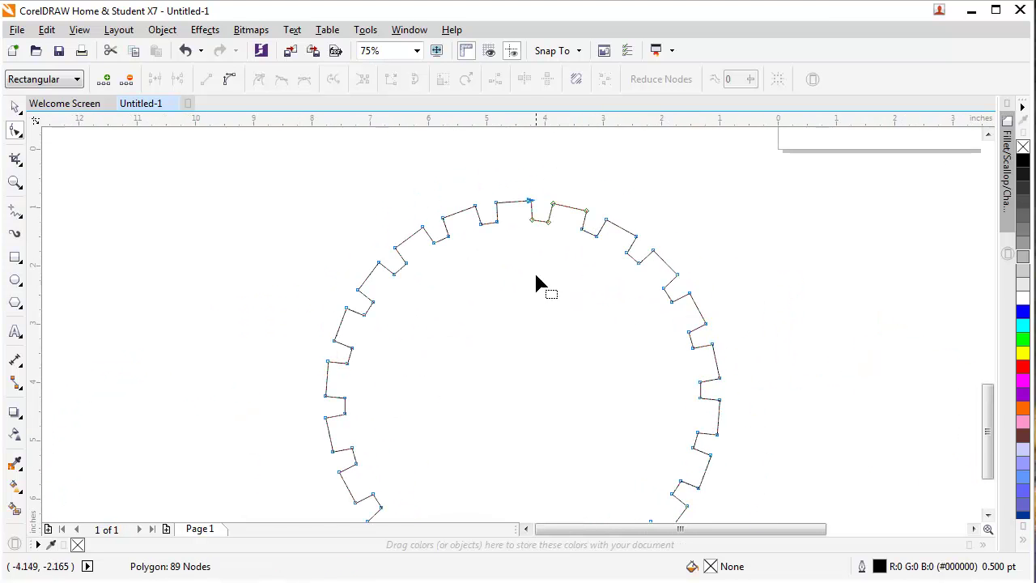
scroll(587, 335, "down", 2)
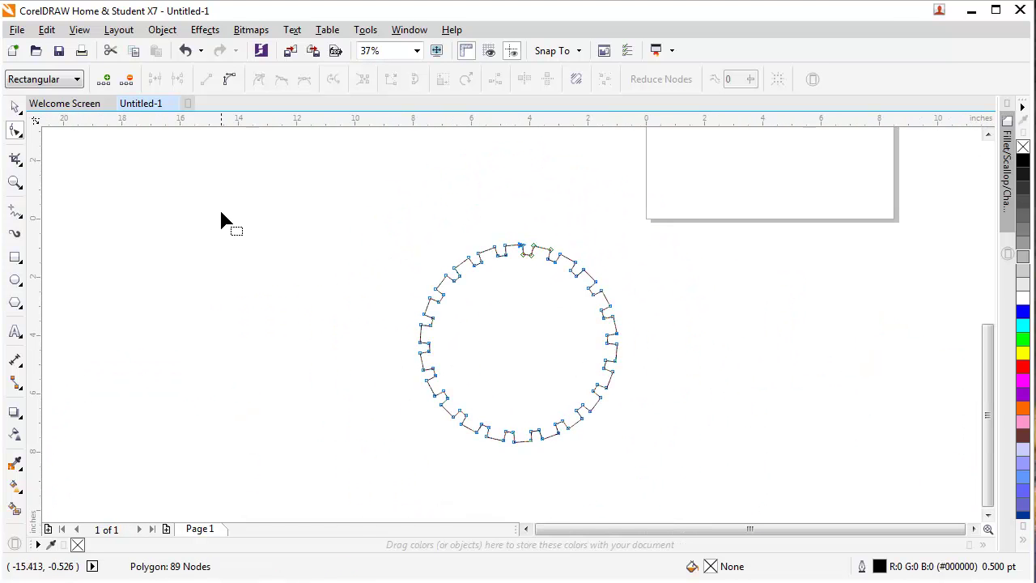
Move the gear shape left and upward, then reselect it.
left_click(14, 106)
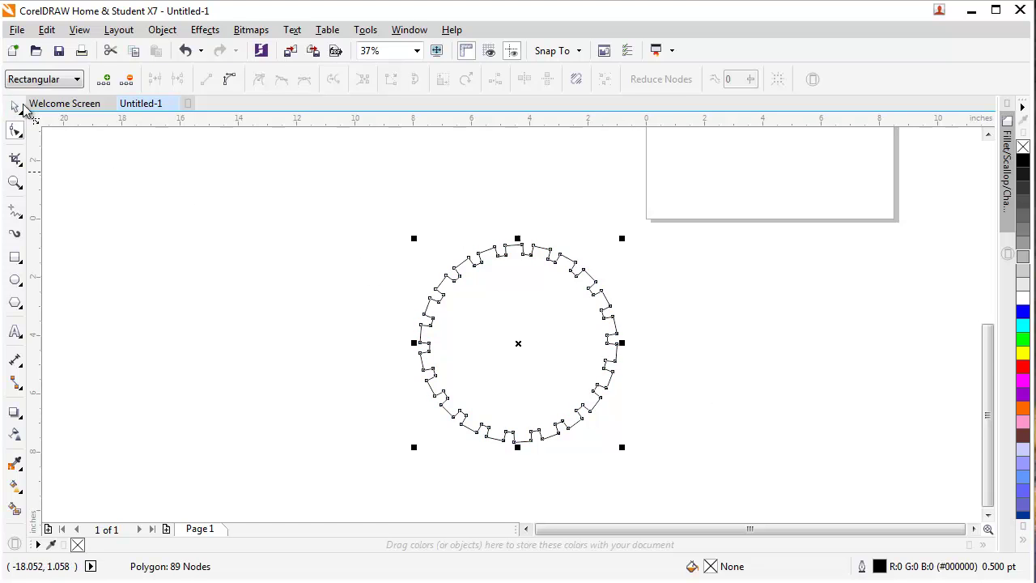
left_click_drag(562, 305, 466, 316)
left_click_drag(479, 432, 481, 323)
left_click(628, 336)
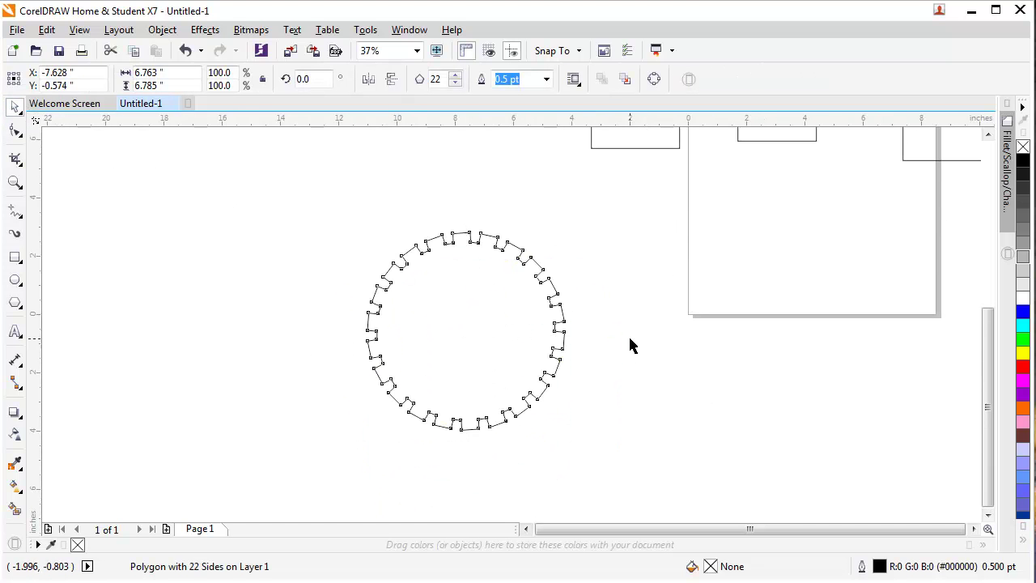
left_click(470, 332)
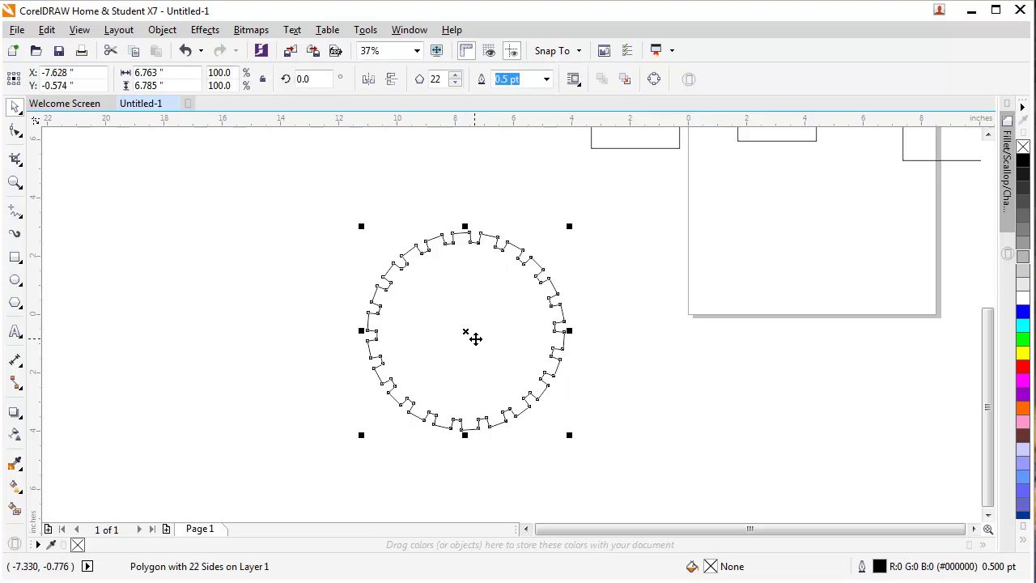
Delete the gear and choose the right-triangle form from Basic Shapes.
key("Delete")
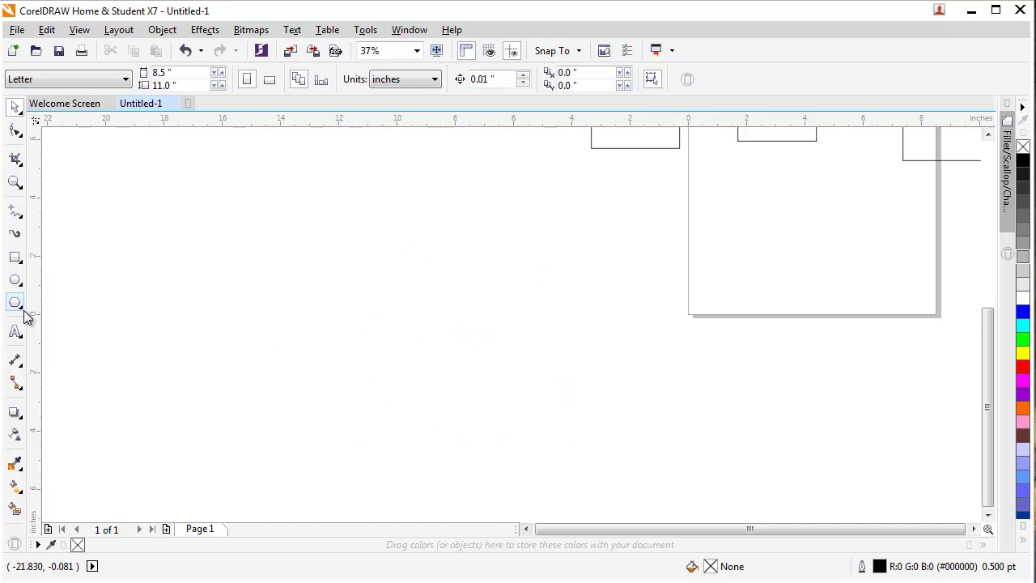
left_click(23, 314)
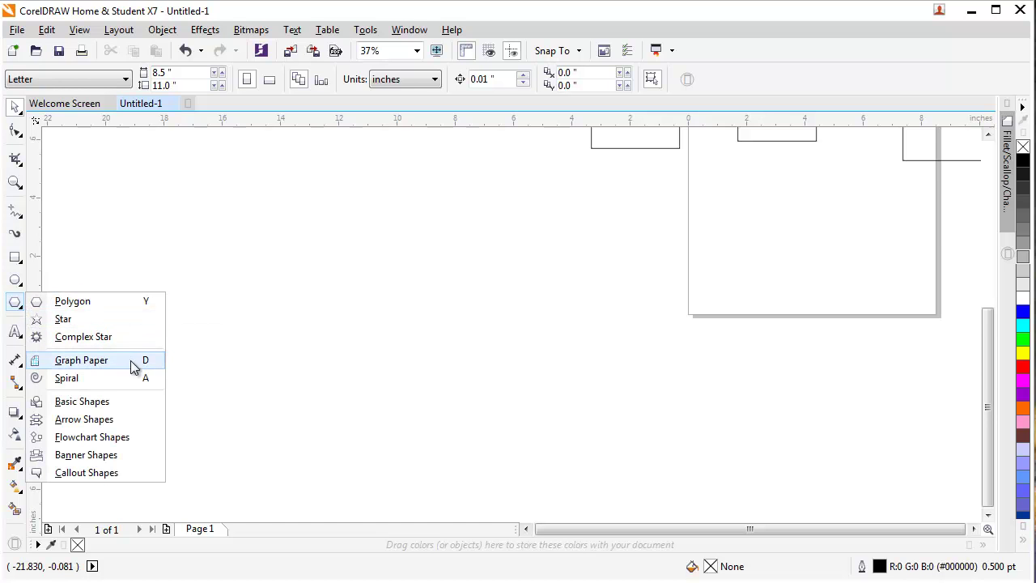
left_click(105, 403)
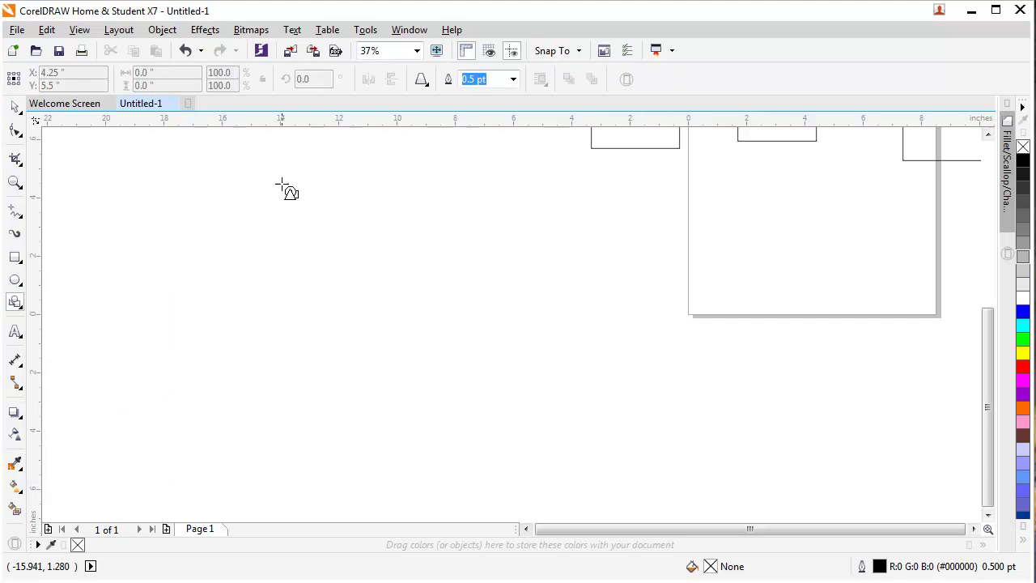
left_click(430, 86)
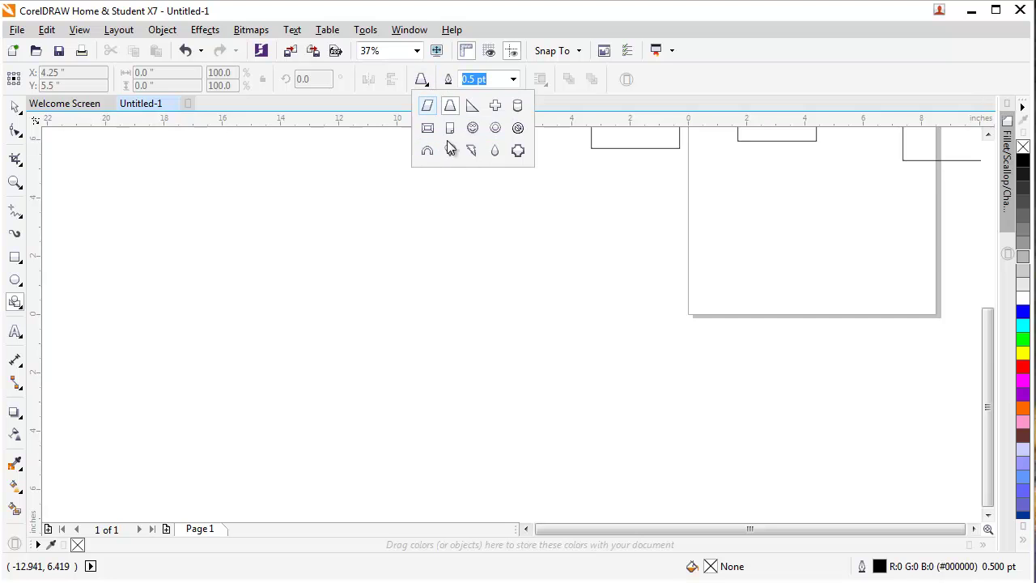
left_click(473, 107)
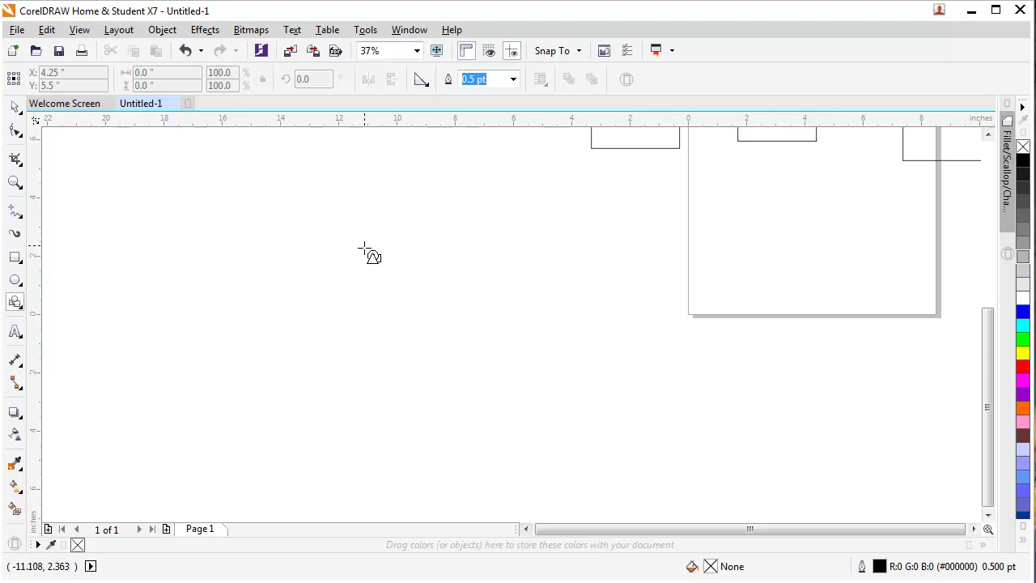
Draw a right triangle left of the page, then delete it.
left_click_drag(503, 380, 364, 246)
left_click(16, 133)
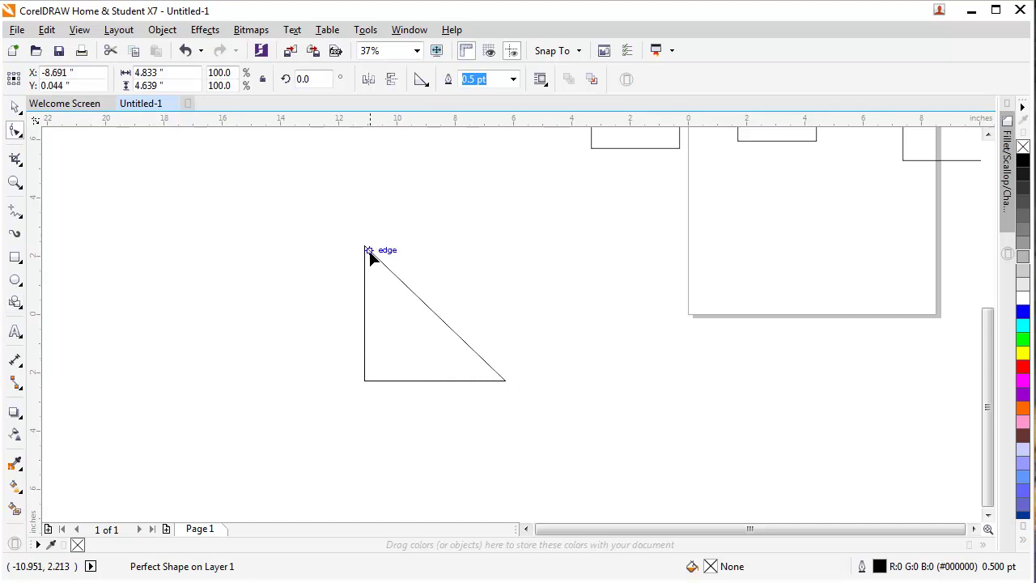
left_click(17, 110)
key("Delete")
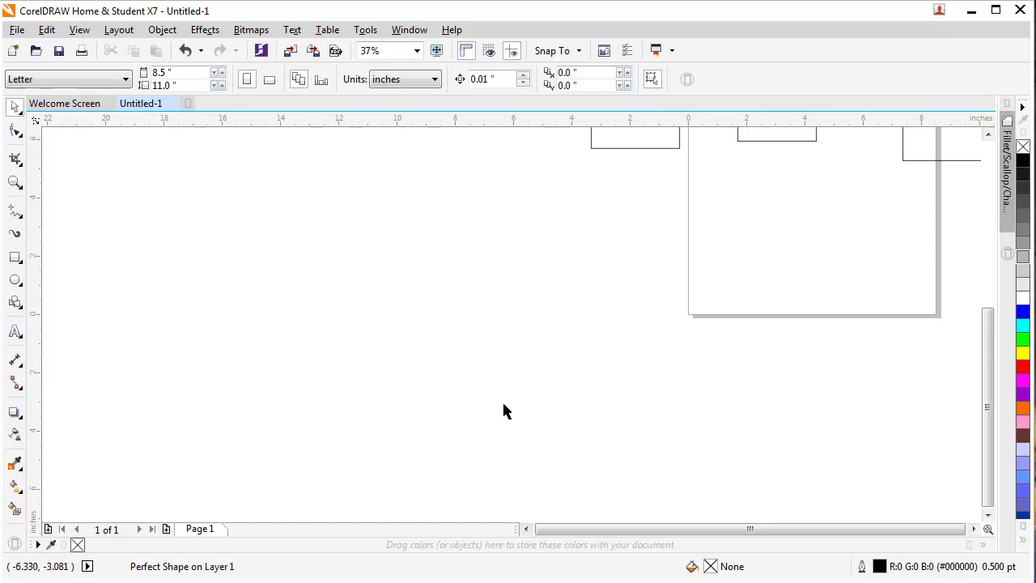
Marquee-select the circle and rectangles together and delete them.
scroll(284, 423, "up", 4)
scroll(284, 423, "right", 5)
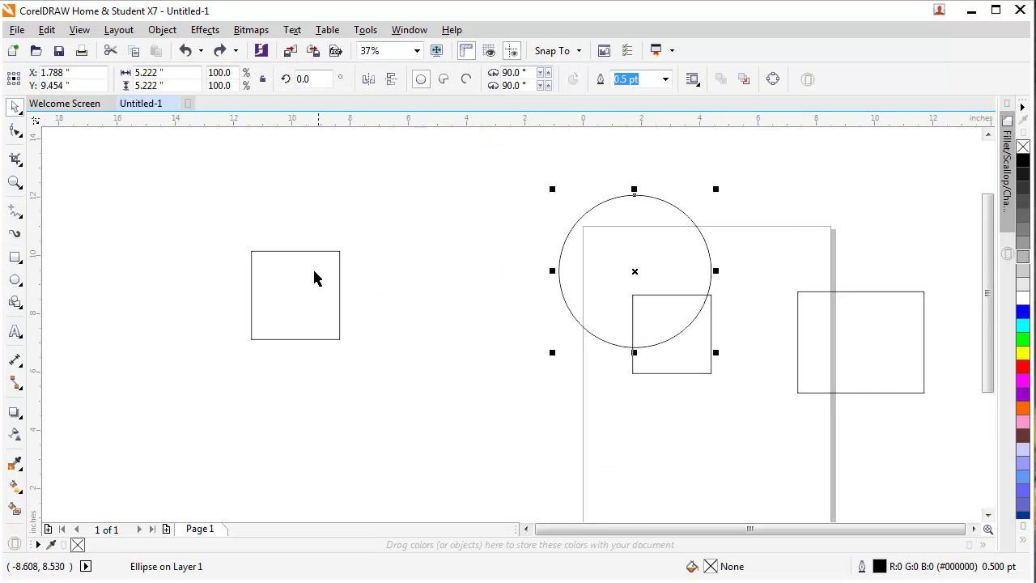
left_click_drag(233, 175, 785, 283)
key("Delete")
key("Delete")
scroll(672, 347, "right", 4)
scroll(673, 347, "down", 1)
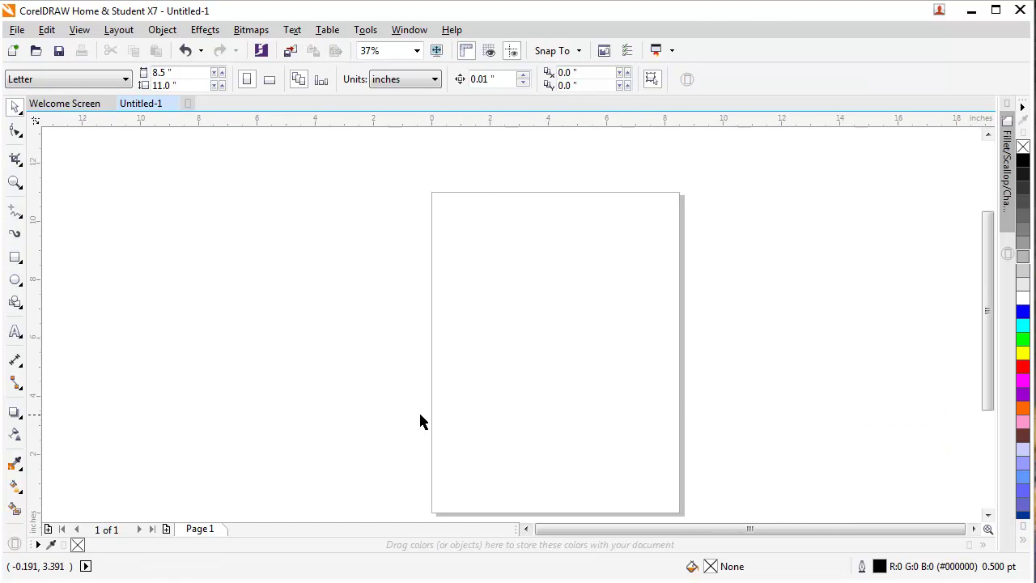
scroll(382, 390, "right", 2)
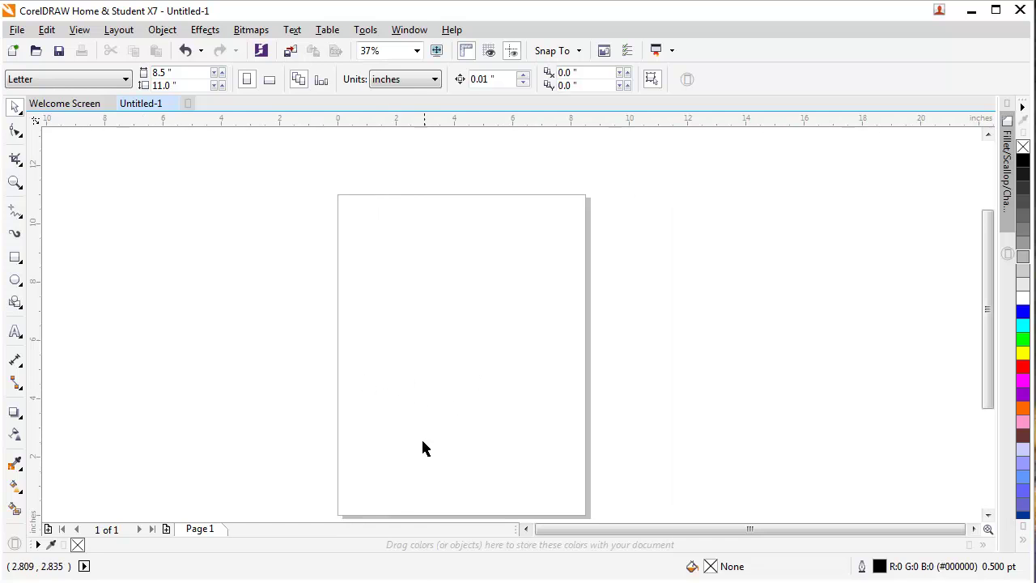